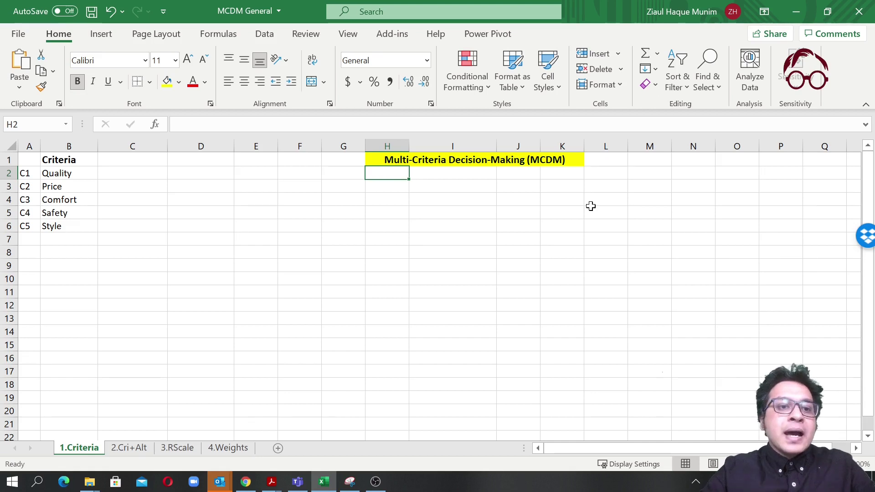
# Step: Review the existing criteria list from Quality down to Style and their codes
pyautogui.press('Left')
pyautogui.press('Left')
pyautogui.press('Left')
pyautogui.press('Left')
pyautogui.press('Left')
pyautogui.press('Left')
pyautogui.press('Left')
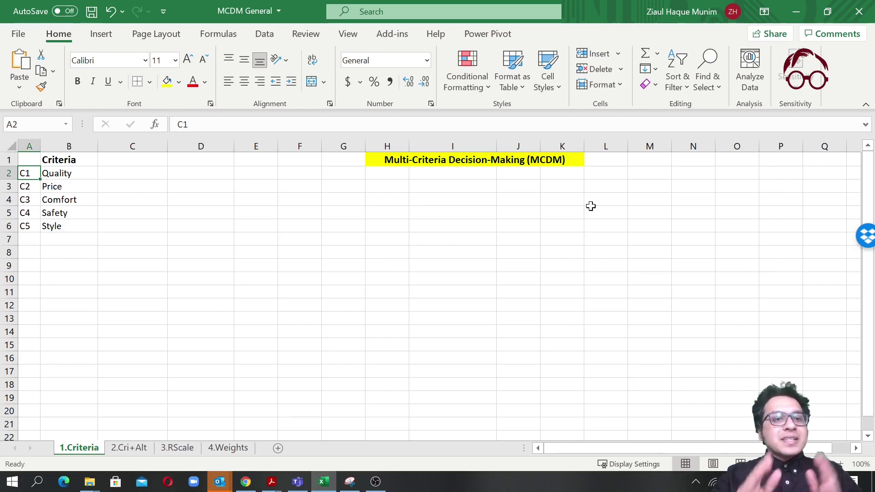
pyautogui.press('Right')
pyautogui.press('Up')
pyautogui.press('Left')
pyautogui.press('Down')
pyautogui.press('Right')
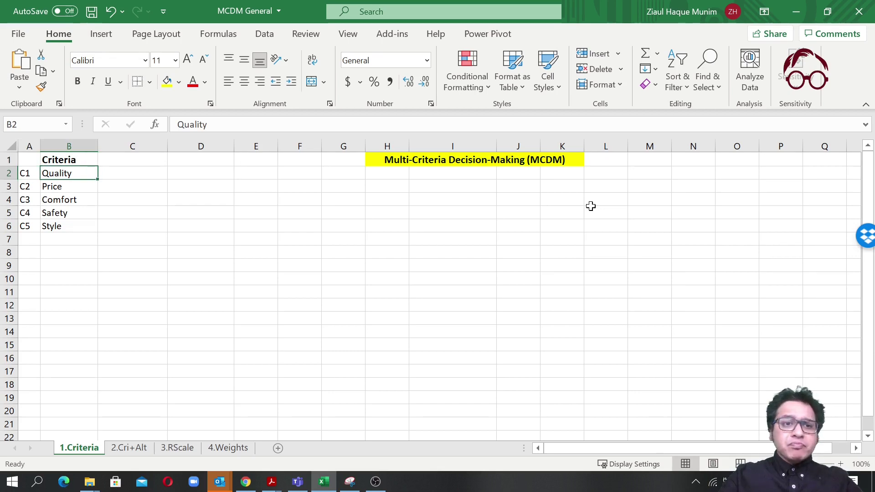
pyautogui.press('Down')
pyautogui.press('Down')
pyautogui.press('Down')
pyautogui.press('Down')
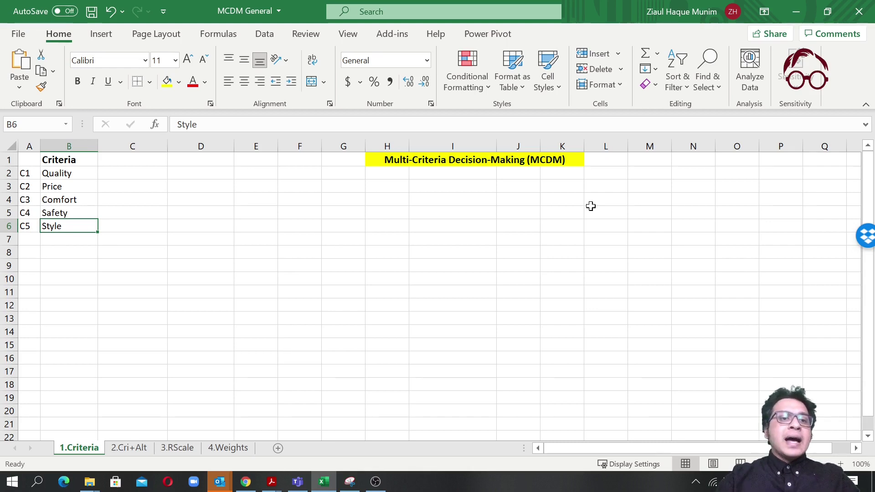
# Step: Add a sixth criterion below Style with the code C6 and the name Camera
pyautogui.press('Left')
pyautogui.press('Down')
pyautogui.write('C6')
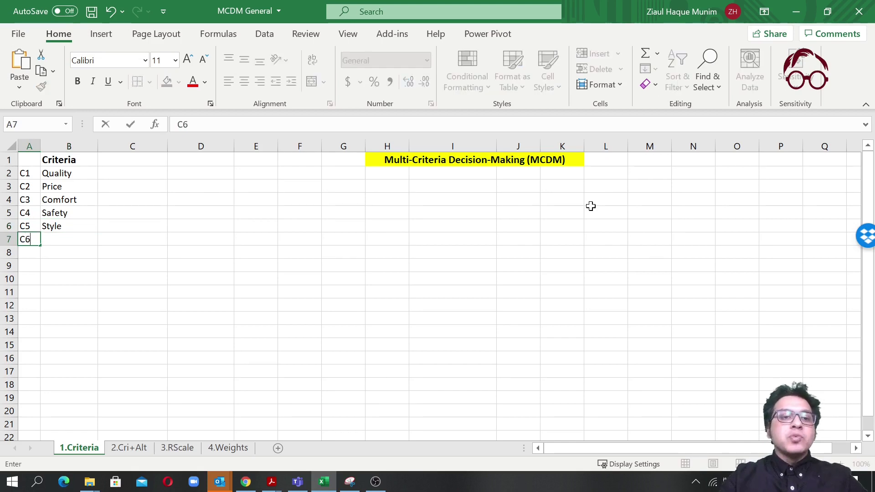
pyautogui.press('Tab')
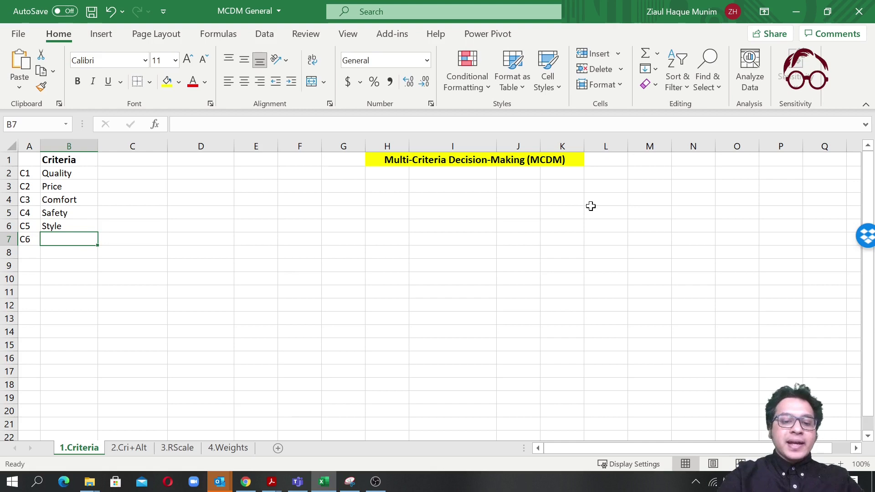
pyautogui.write('Camera')
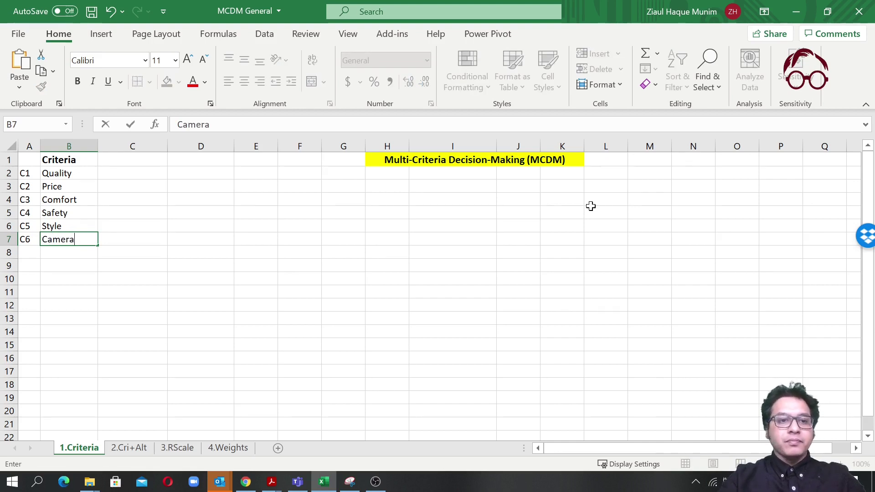
pyautogui.press('Tab')
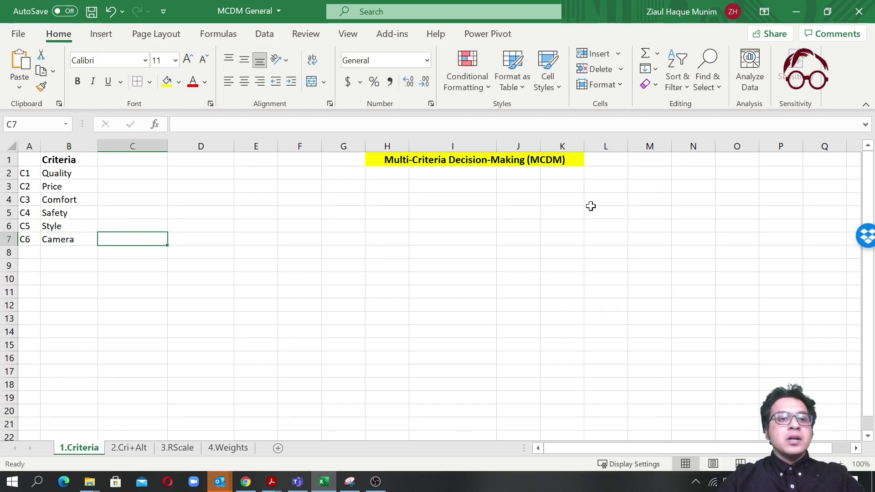
pyautogui.press('Left')
pyautogui.press('Left')
pyautogui.press('Right')
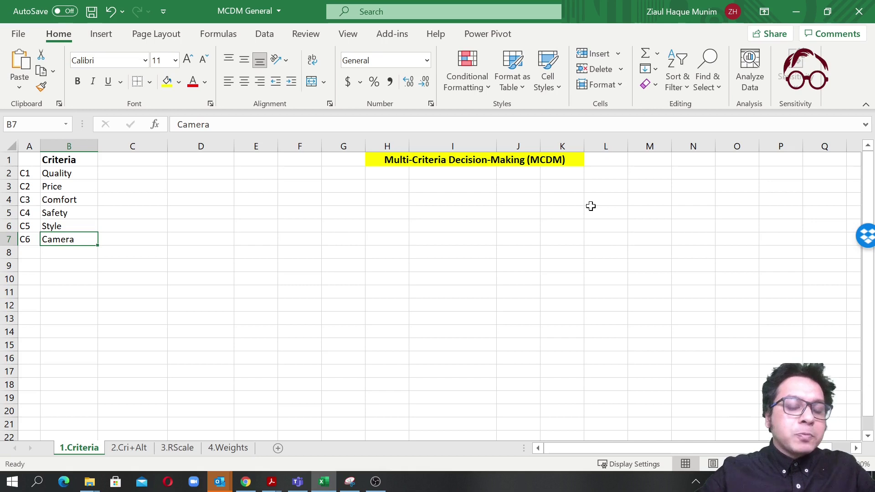
# Step: Enter the alternatives Samsung S20 and Iphone 12 as column headings in C1 and D1
pyautogui.press('Up')
pyautogui.press('Up')
pyautogui.press('Up')
pyautogui.press('Up')
pyautogui.press('Up')
pyautogui.press('Up')
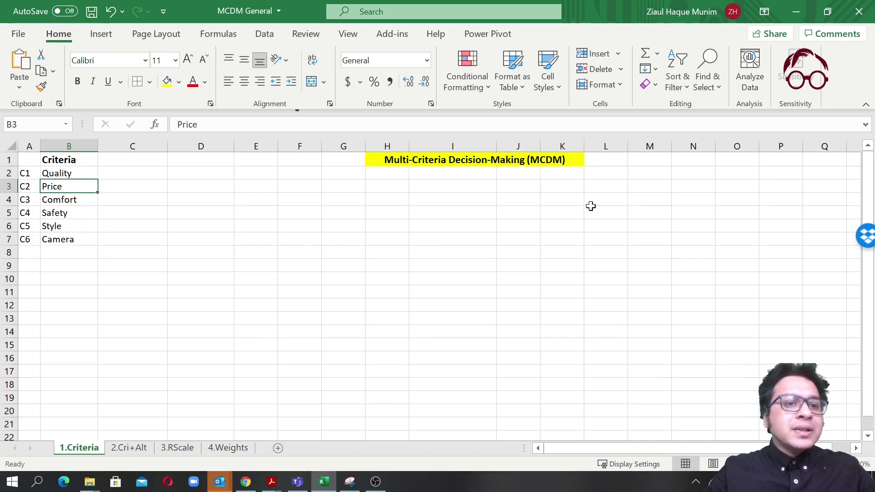
pyautogui.press('Right')
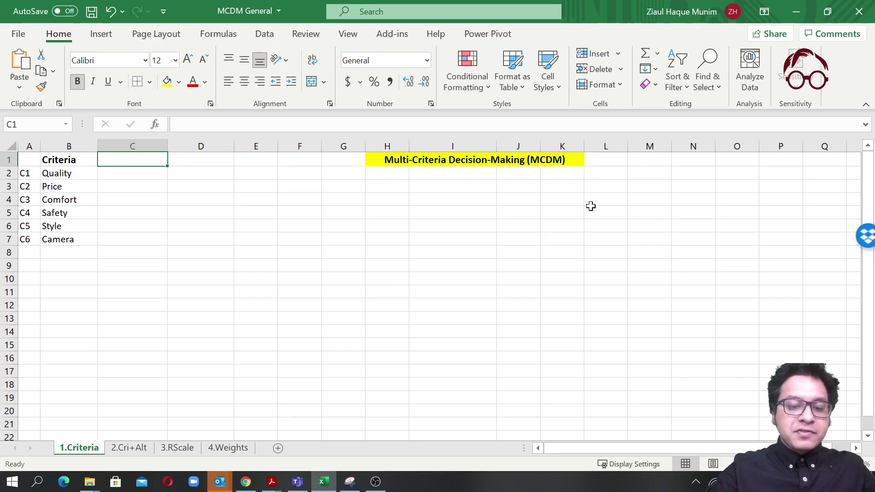
pyautogui.write('Samsung S20')
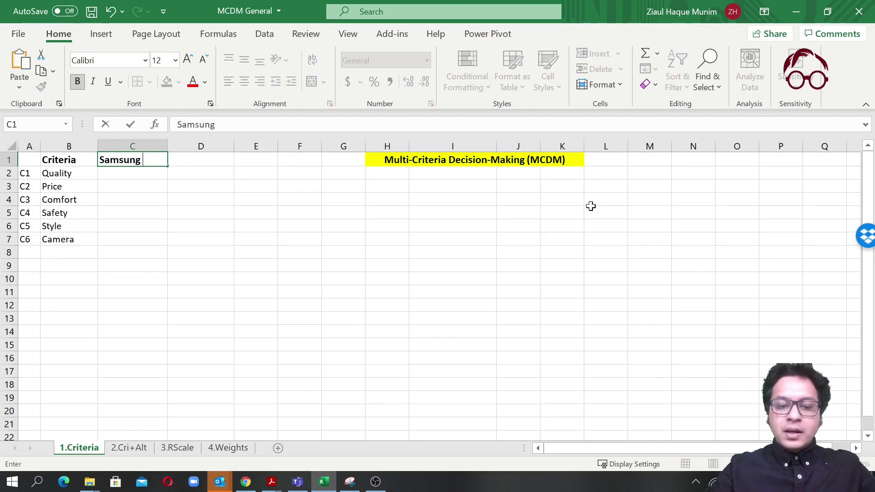
pyautogui.press('Tab')
pyautogui.write('Iphone 12')
pyautogui.press('Down')
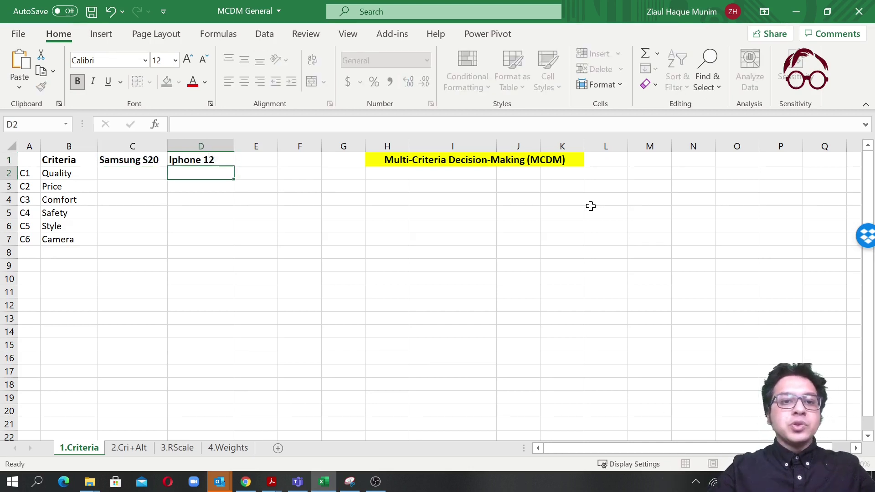
# Step: Add Nokia 9 as the third alternative heading in E1 and widen column E slightly
pyautogui.press('Up')
pyautogui.press('Right')
pyautogui.write('Nokia ')
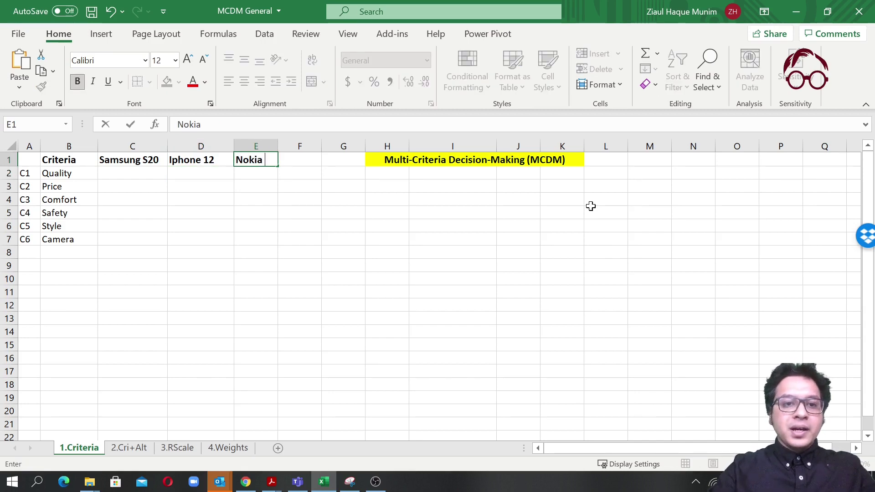
pyautogui.write('9')
pyautogui.press('Return')
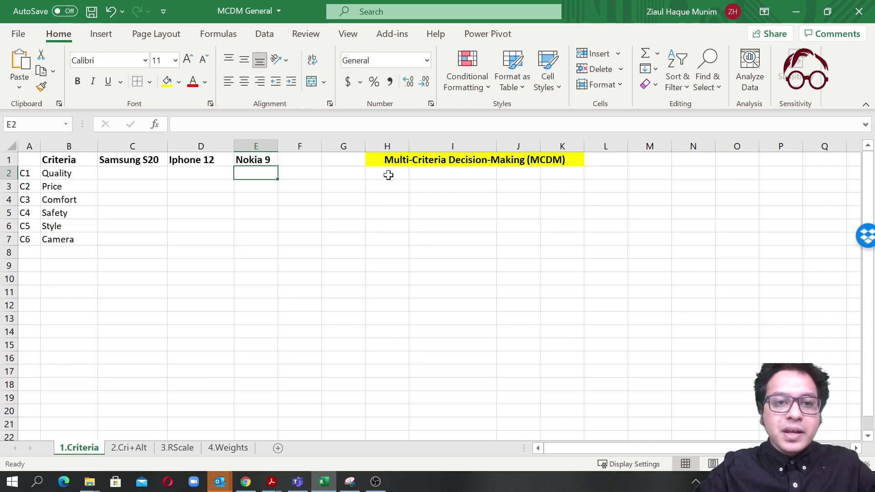
pyautogui.moveTo(278, 147); pyautogui.dragTo(289, 147)
pyautogui.click(270, 160)
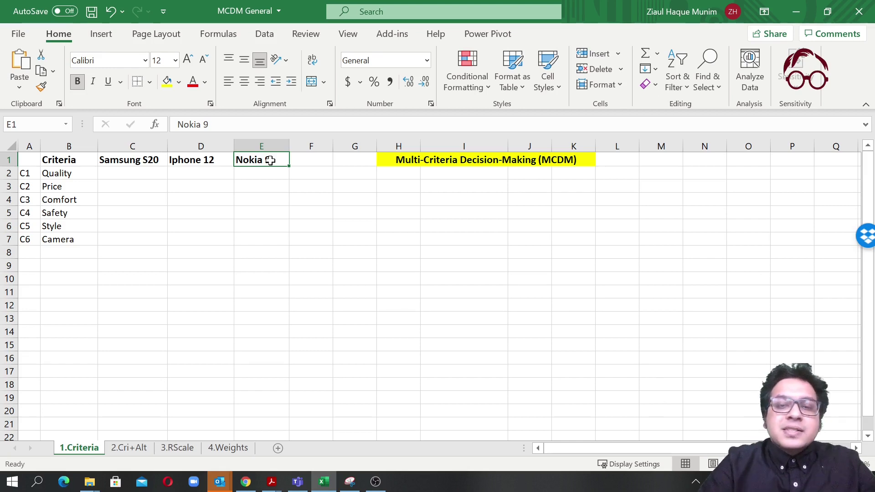
pyautogui.press('Left')
pyautogui.press('Left')
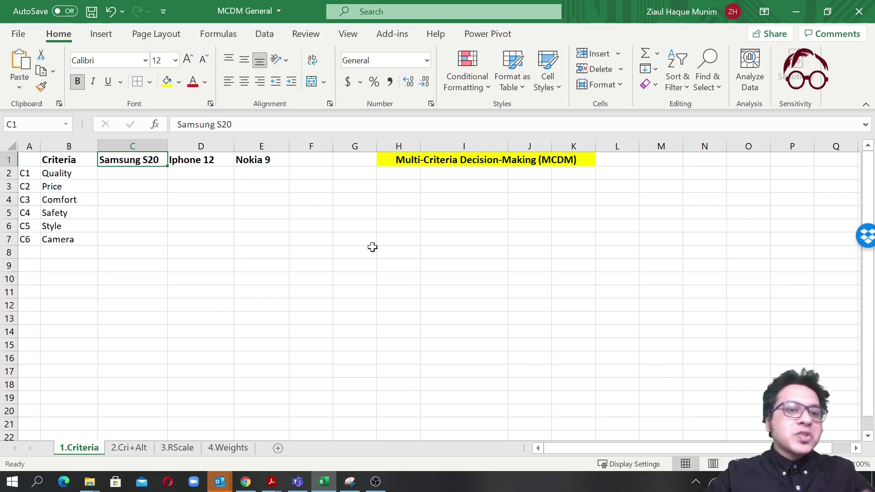
# Step: Fill the criteria heading and its six criteria names, B1:B7, with light green
pyautogui.moveTo(69, 160); pyautogui.dragTo(72, 241)
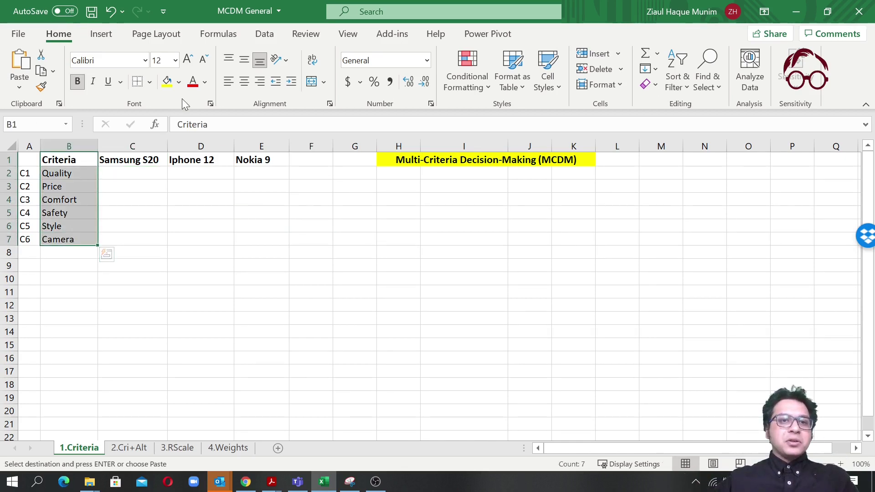
pyautogui.click(180, 83)
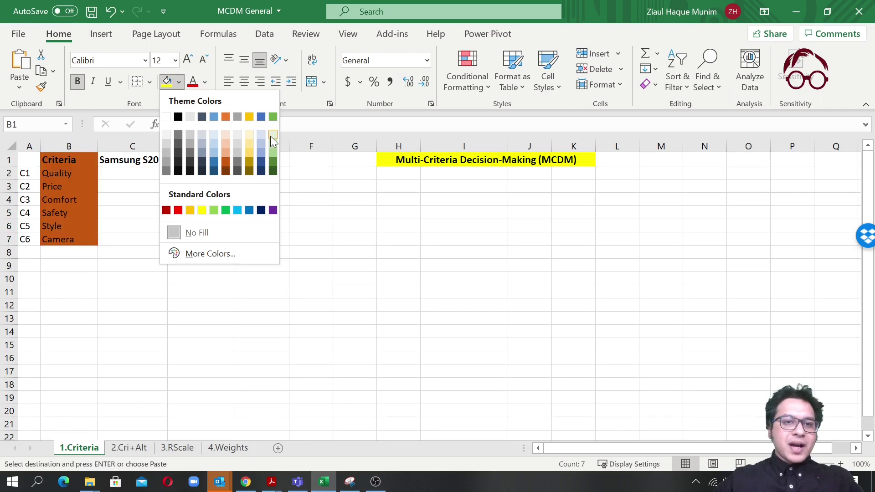
pyautogui.click(271, 136)
# Step: Fill the three phone headings in C1:E1 with light blue
pyautogui.moveTo(111, 160); pyautogui.dragTo(258, 161)
pyautogui.click(180, 82)
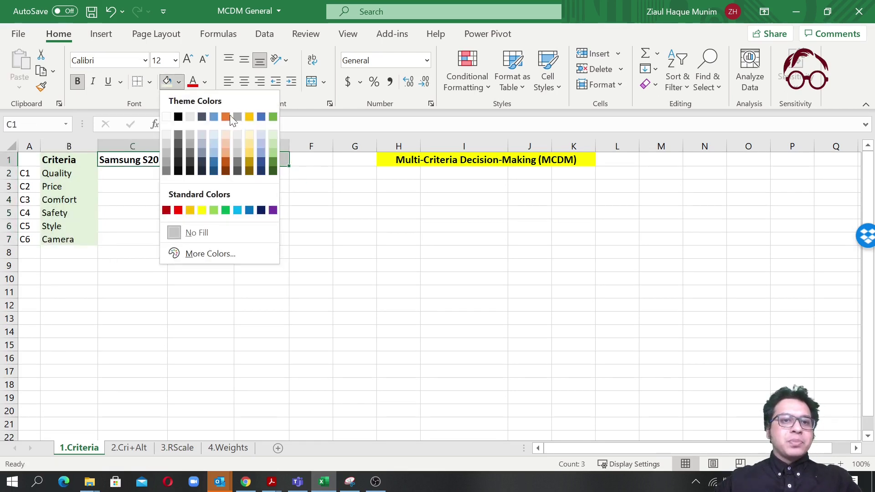
pyautogui.click(261, 142)
pyautogui.click(292, 254)
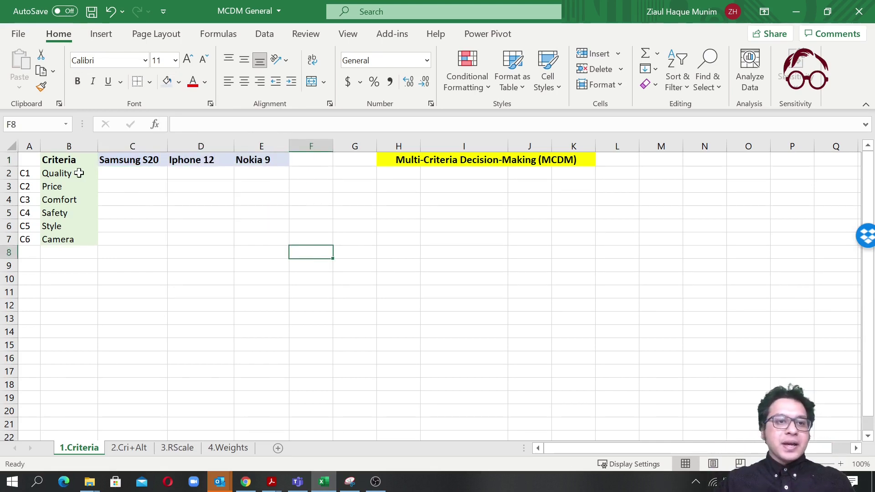
# Step: Insert a row above the headings and label the three phone columns A1, A2 and A3
pyautogui.rightClick(9, 159)
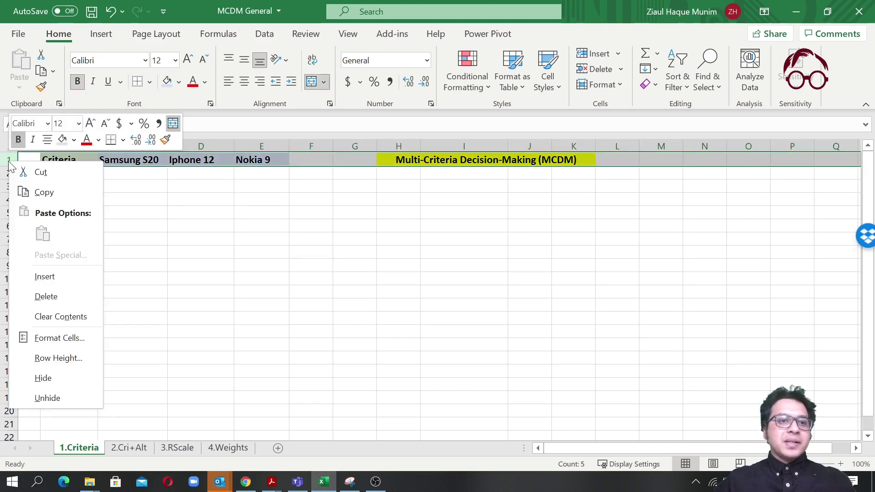
pyautogui.click(66, 278)
pyautogui.click(125, 159)
pyautogui.write('A1')
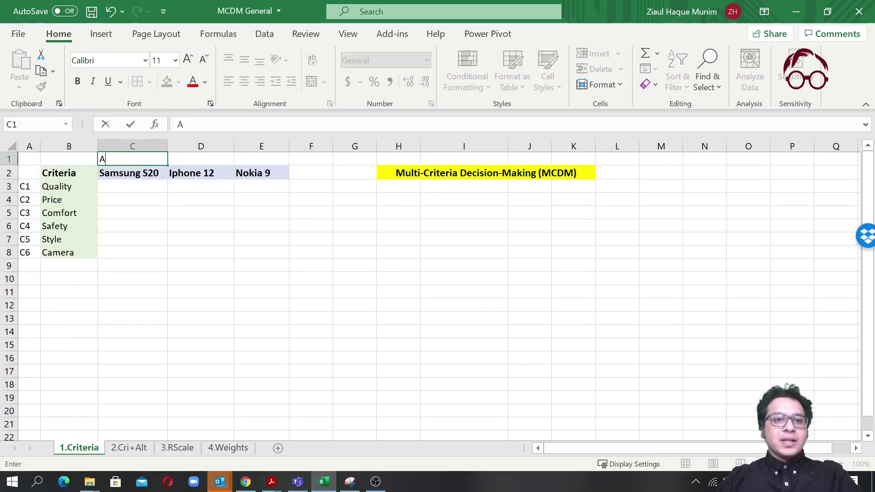
pyautogui.press('Tab')
pyautogui.write('A2')
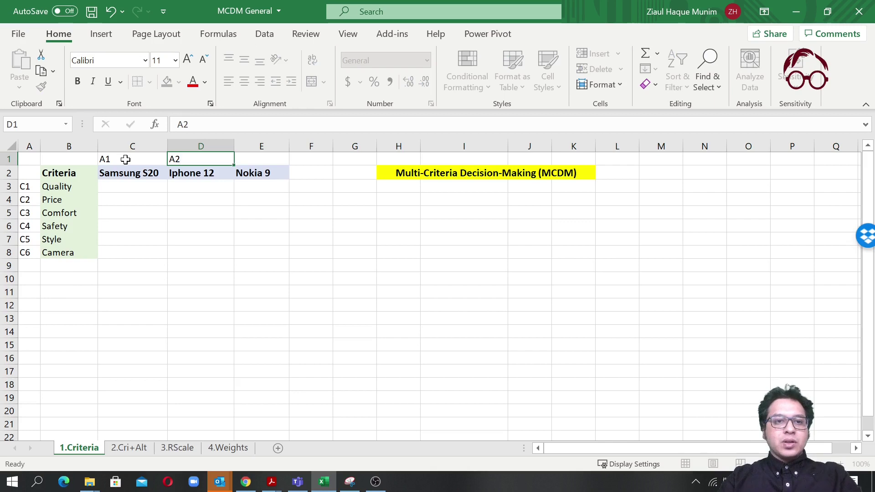
pyautogui.press('Tab')
pyautogui.write('A3')
pyautogui.press('Return')
pyautogui.press('Return')
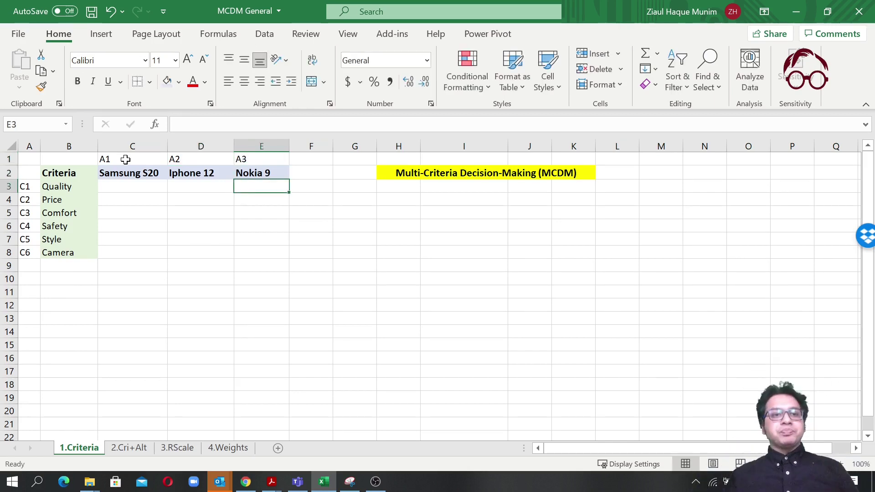
# Step: Center the contents of columns C to E horizontally
pyautogui.moveTo(128, 146); pyautogui.dragTo(271, 105)
pyautogui.click(245, 83)
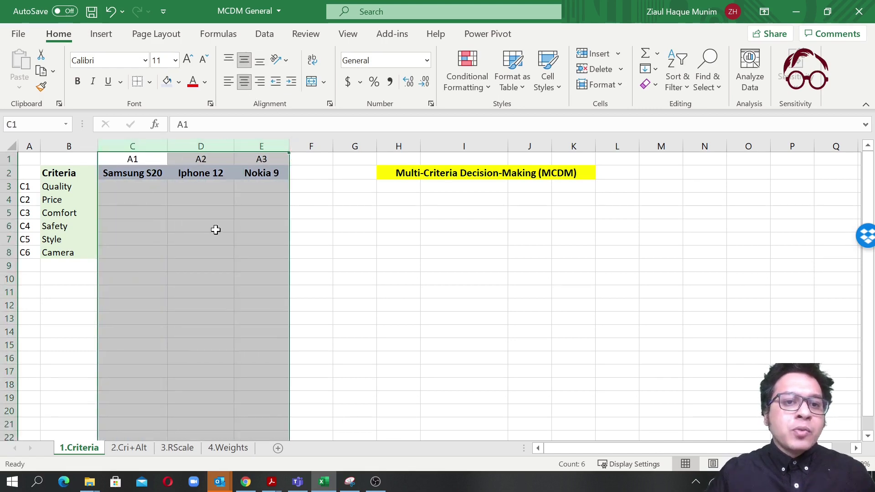
pyautogui.click(215, 231)
# Step: Review the three alternatives and the lowest and highest scores of the rating scale
pyautogui.click(132, 185)
pyautogui.press('Up')
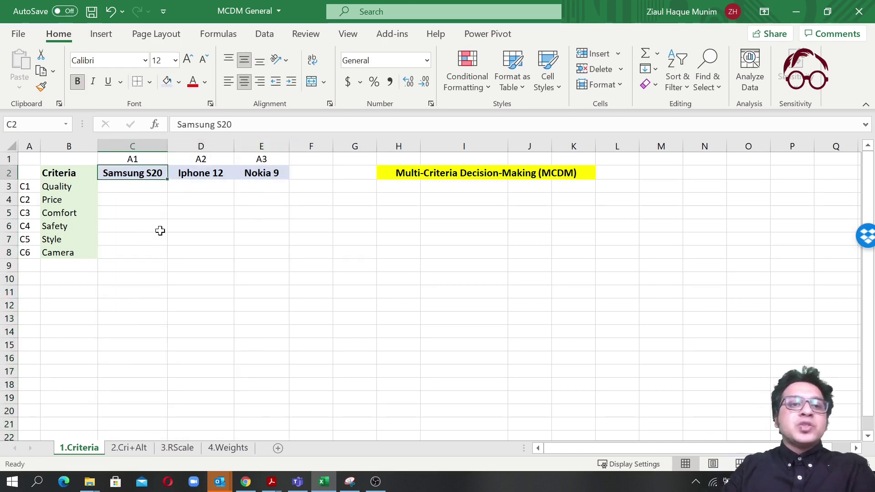
pyautogui.press('Right')
pyautogui.press('Right')
pyautogui.press('Left')
pyautogui.press('Left')
pyautogui.press('Down')
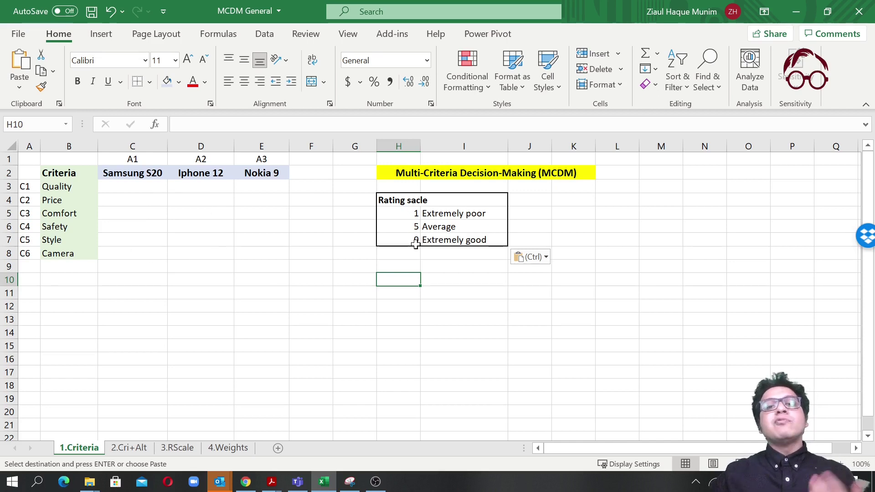
pyautogui.click(410, 216)
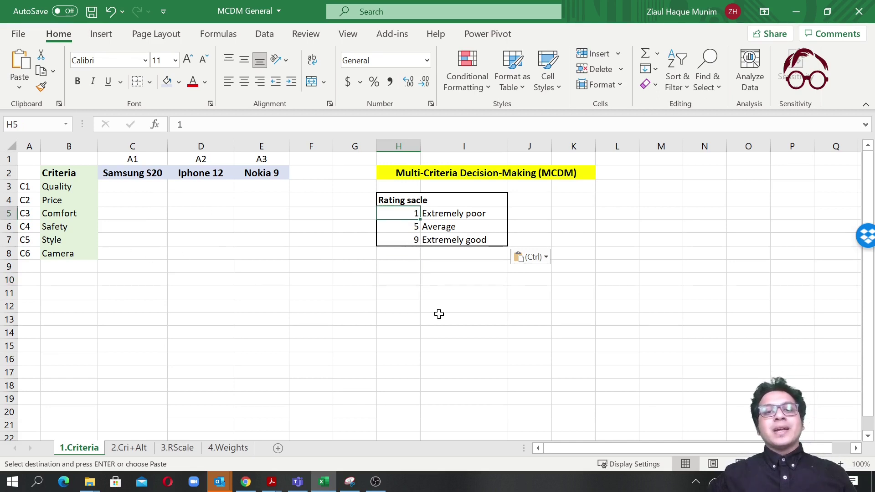
pyautogui.click(404, 243)
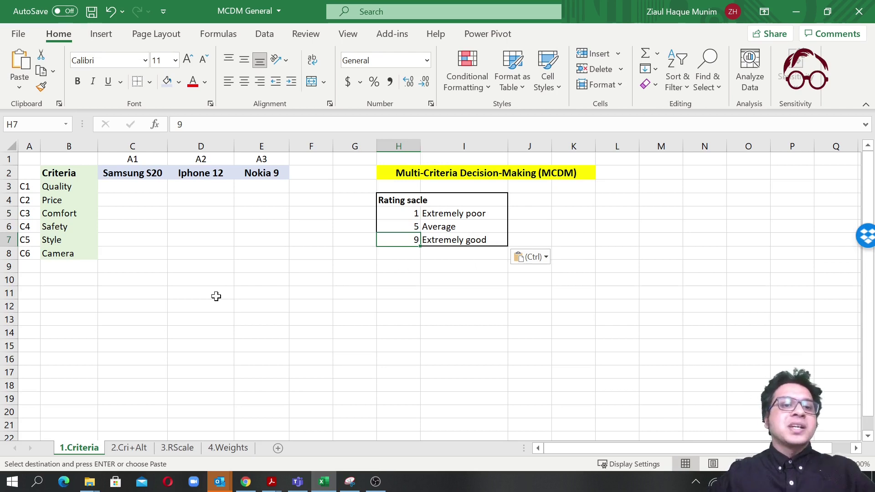
# Step: Rate the Quality criterion 7 for Samsung S20, 8 for Iphone 12 and 6 for Nokia 9
pyautogui.click(149, 191)
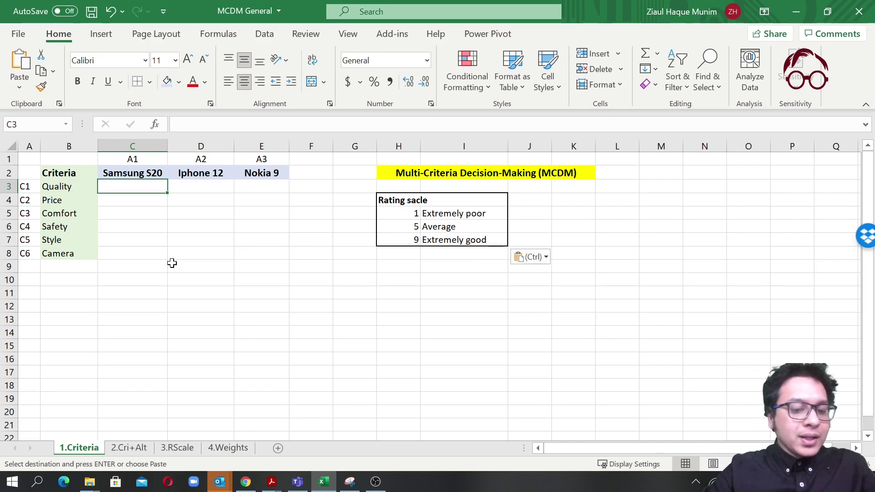
pyautogui.write('7')
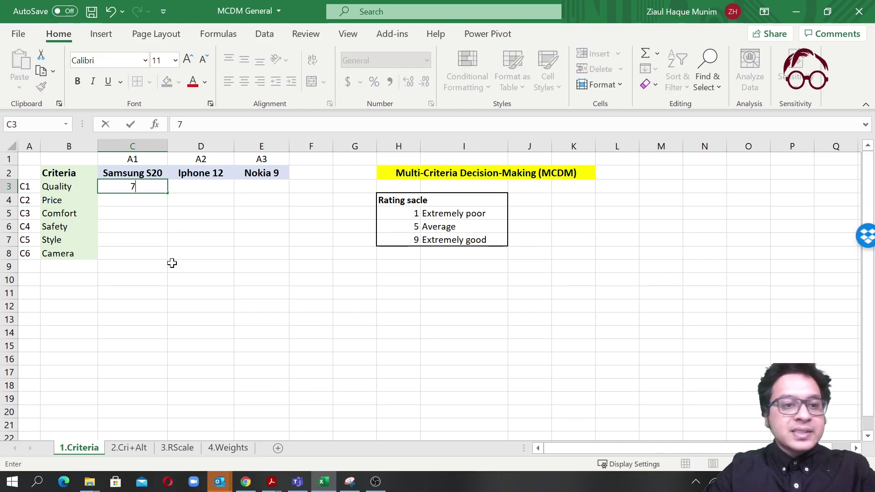
pyautogui.press('Tab')
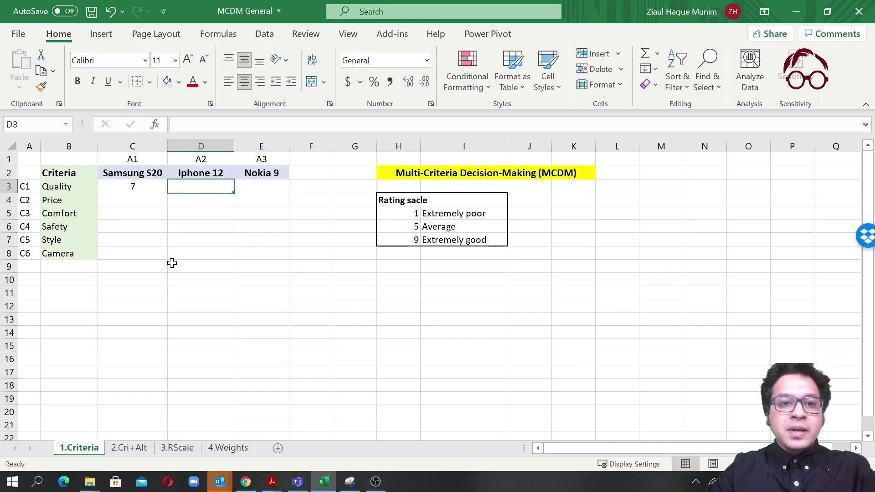
pyautogui.write('8')
pyautogui.press('Tab')
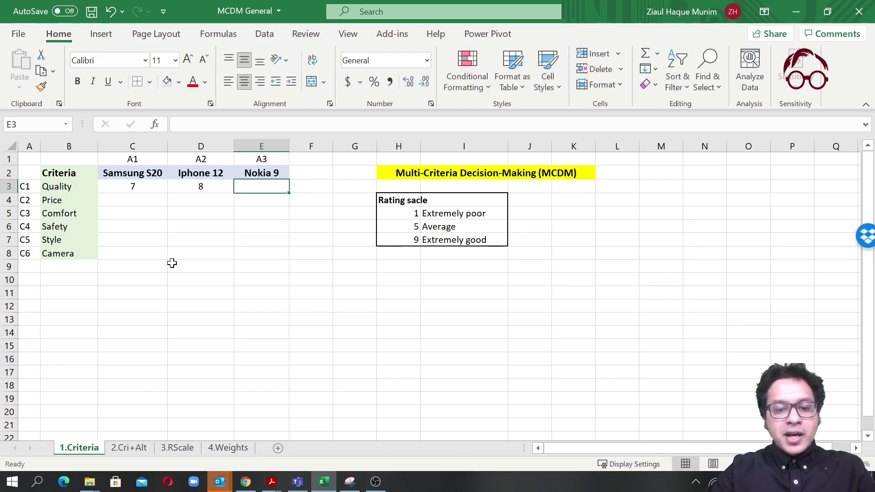
pyautogui.write('6')
pyautogui.press('Return')
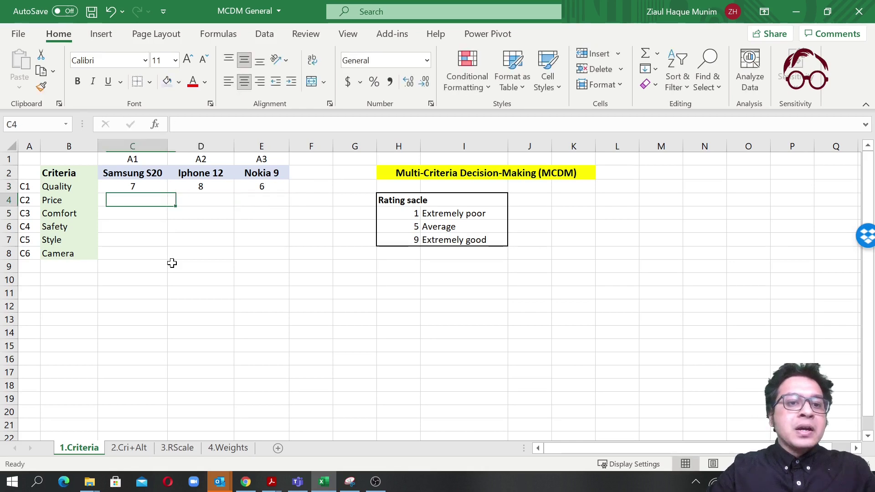
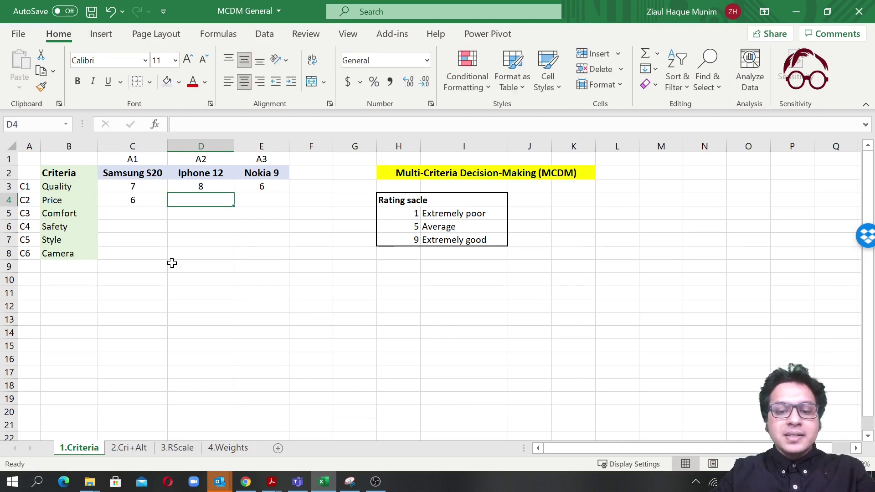
# Step: Rate the Price criterion 9 for Iphone 12 and 5 for Nokia 9
pyautogui.write('9')
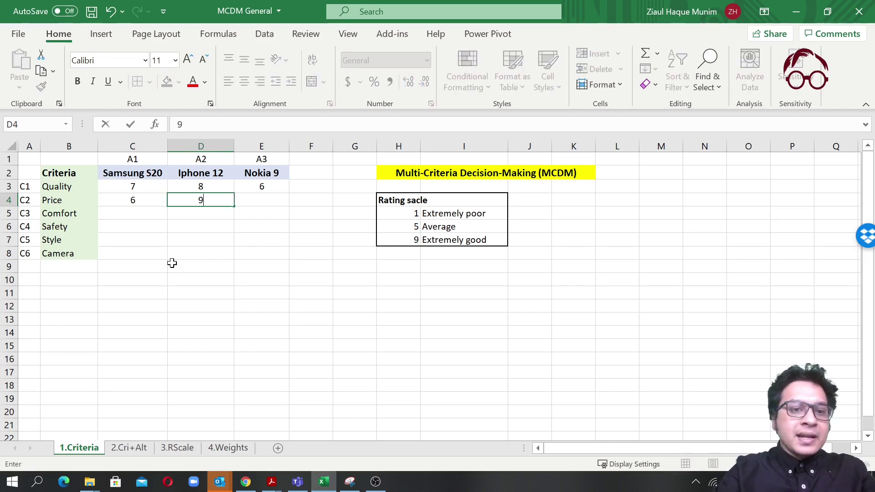
pyautogui.press('Tab')
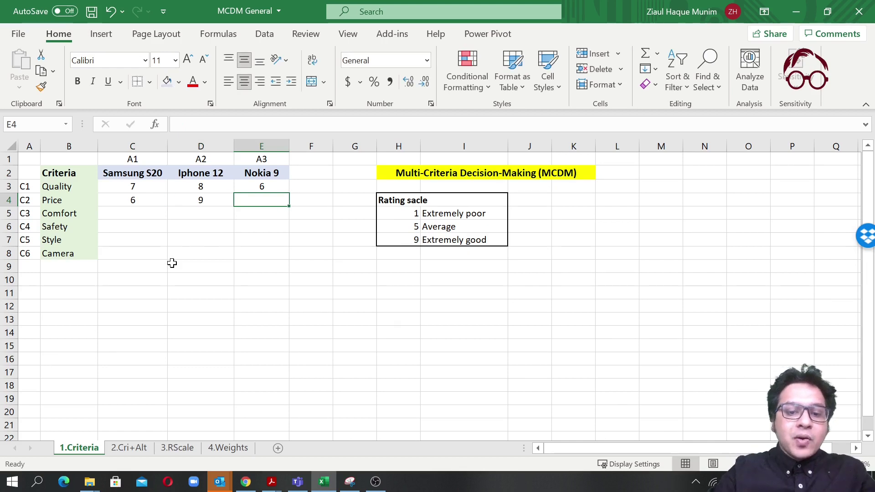
pyautogui.write('5')
pyautogui.press('Return')
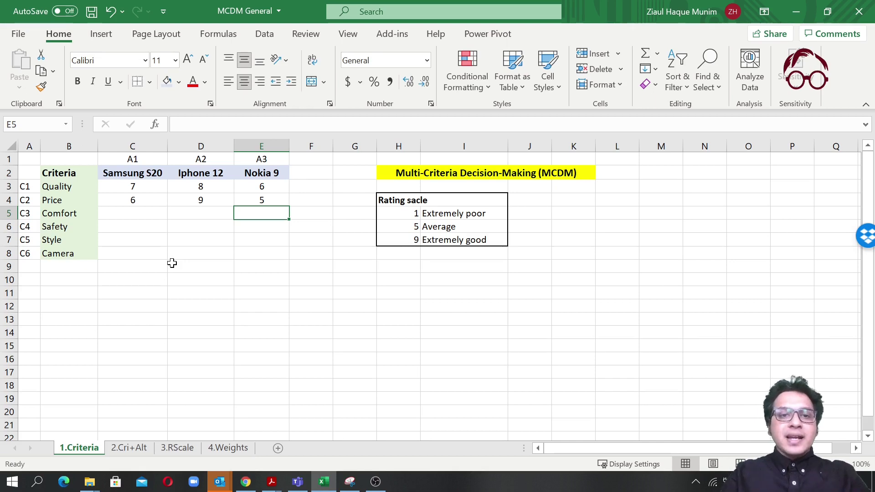
# Step: Replace the Price ratings with actual prices: 900 for Samsung S20, 1300 for Iphone 12 and 600 for Nokia 9
pyautogui.press('Up')
pyautogui.press('Left')
pyautogui.press('Left')
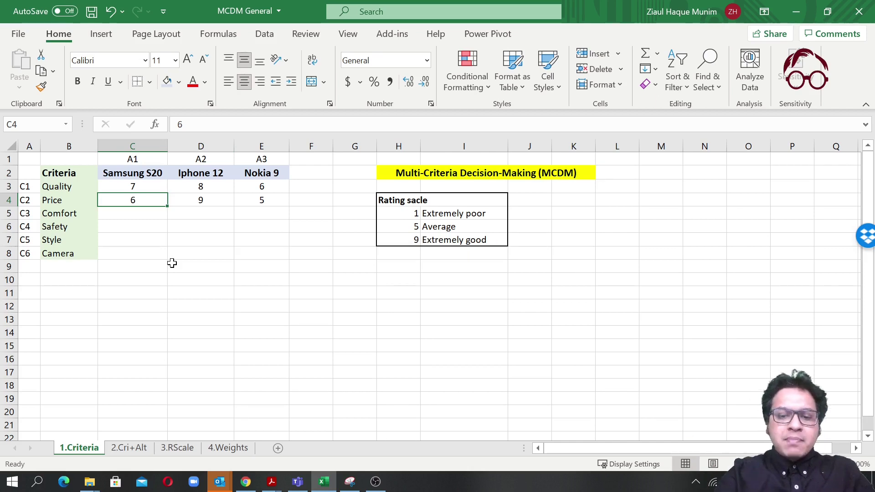
pyautogui.write('900')
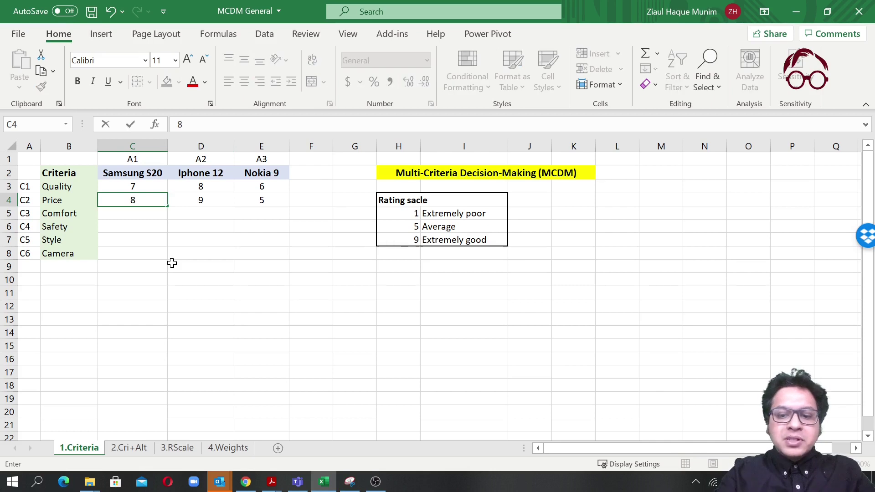
pyautogui.press('Tab')
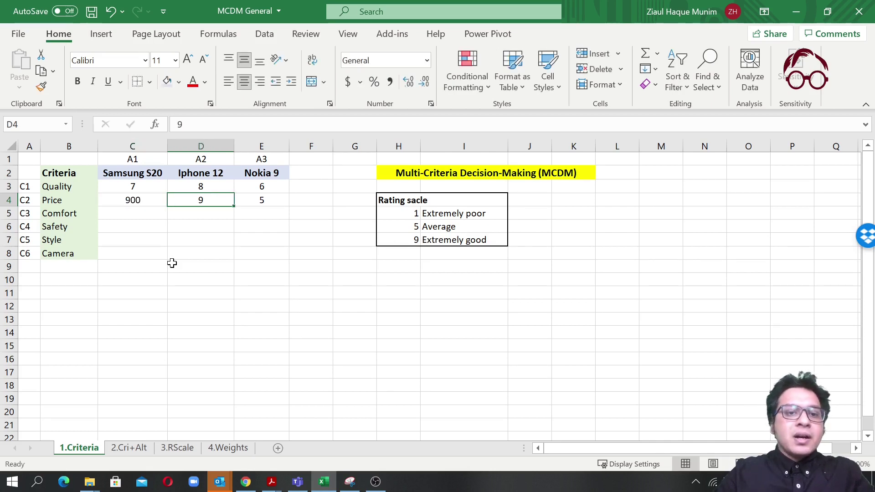
pyautogui.write('13000')
pyautogui.press('BackSpace')
pyautogui.press('Tab')
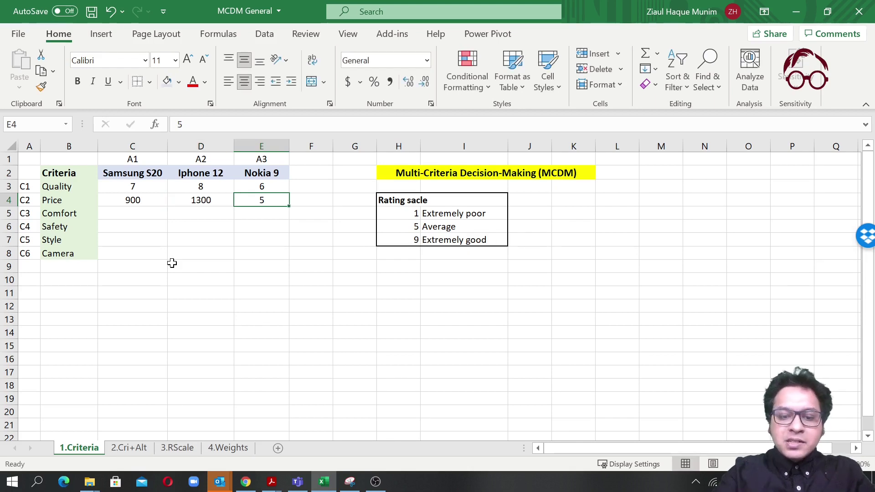
pyautogui.write('6000')
pyautogui.press('BackSpace')
pyautogui.press('Return')
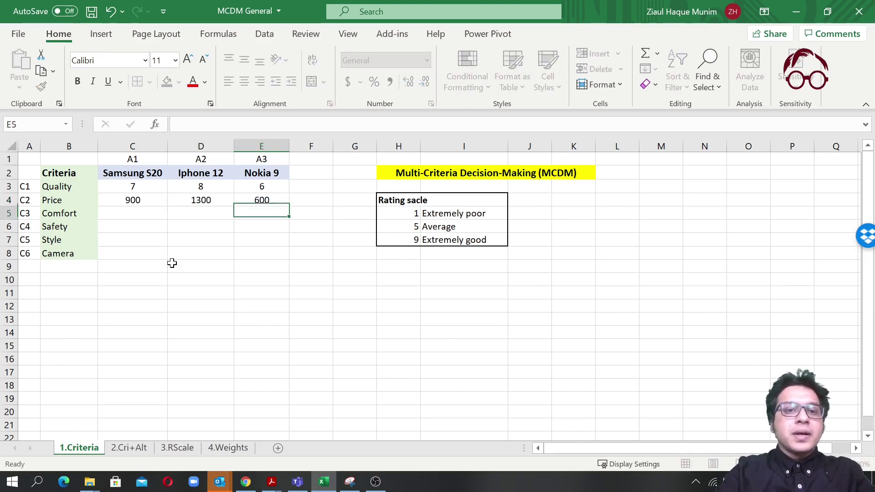
# Step: Rate the Comfort criterion 7 for Samsung S20, 9 for Iphone 12 and 7 for Nokia 9
pyautogui.press('Left')
pyautogui.press('Left')
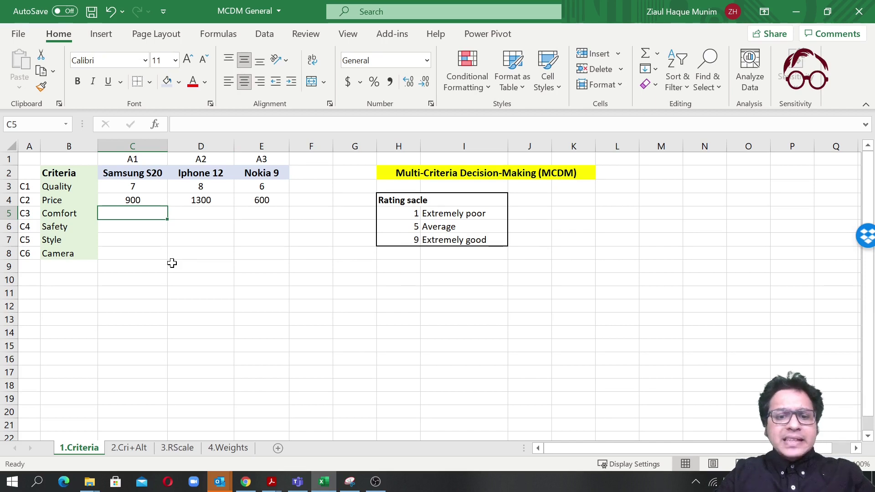
pyautogui.write('7')
pyautogui.press('Tab')
pyautogui.write('9')
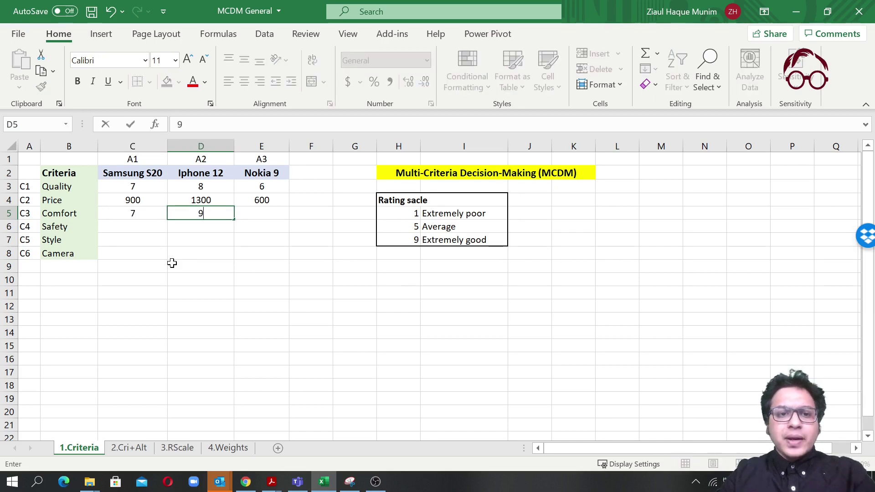
pyautogui.press('Tab')
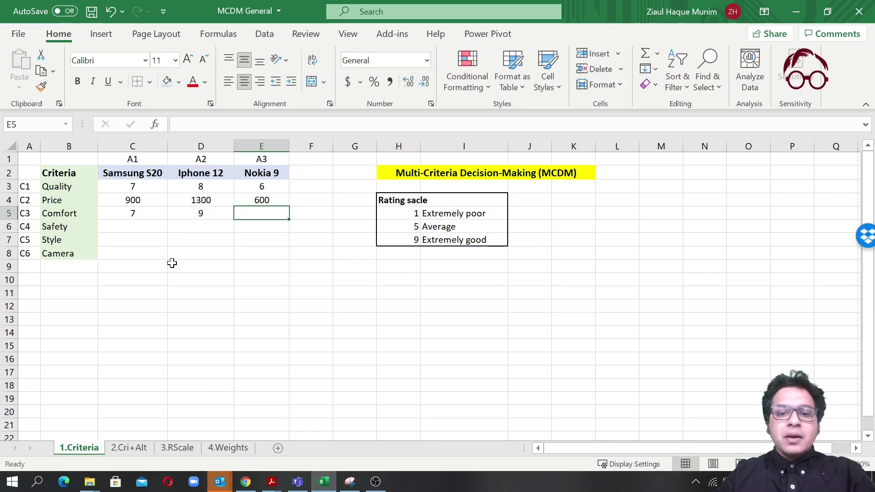
pyautogui.write('7')
pyautogui.press('Return')
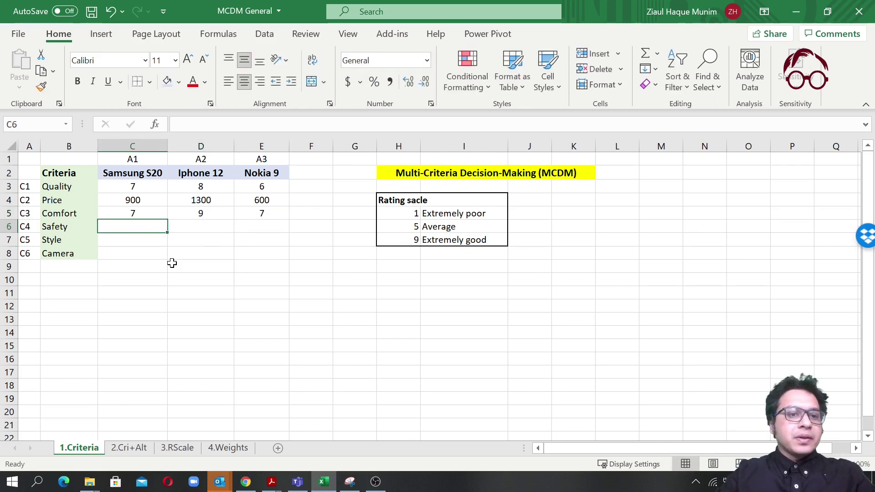
# Step: Rate the Safety criterion 7 for Samsung S20, 8 for Iphone 12 and 4 for Nokia 9
pyautogui.write('7')
pyautogui.press('Tab')
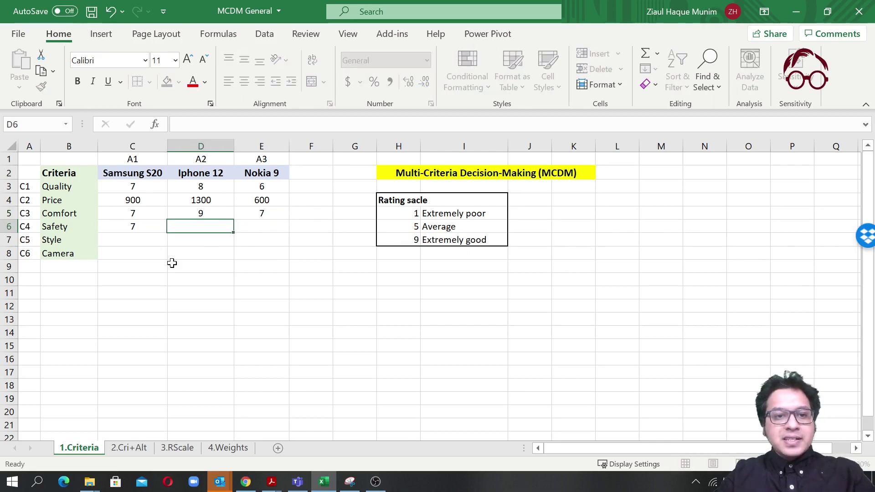
pyautogui.write('8')
pyautogui.press('Tab')
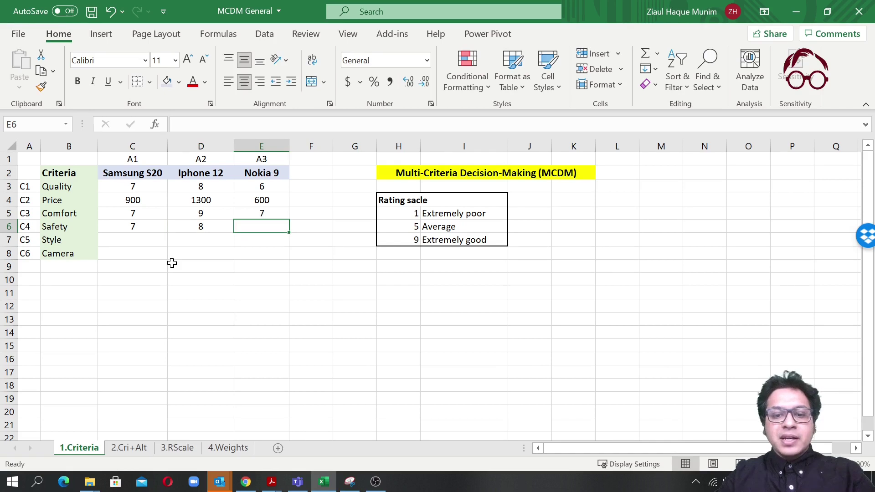
pyautogui.write('4')
pyautogui.press('Down')
# Step: Rate the Style criterion 7 for Samsung S20, 9 for Iphone 12 and 6 for Nokia 9
pyautogui.press('Left')
pyautogui.press('Left')
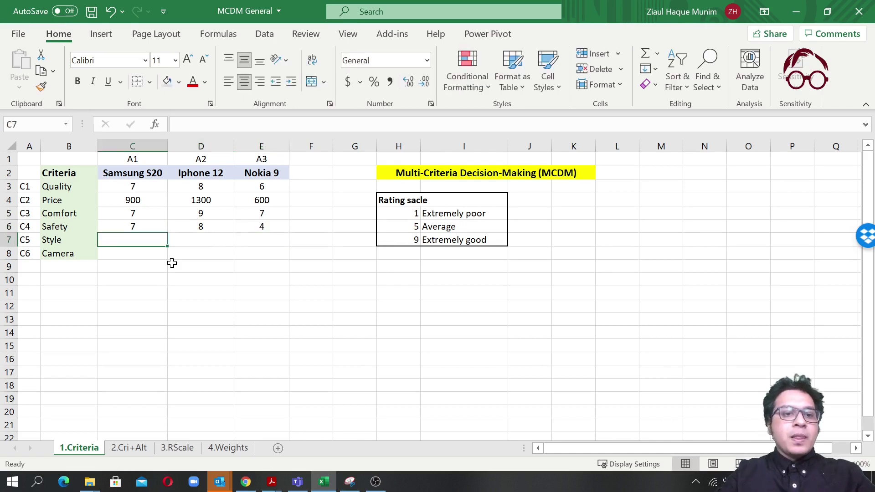
pyautogui.write('7')
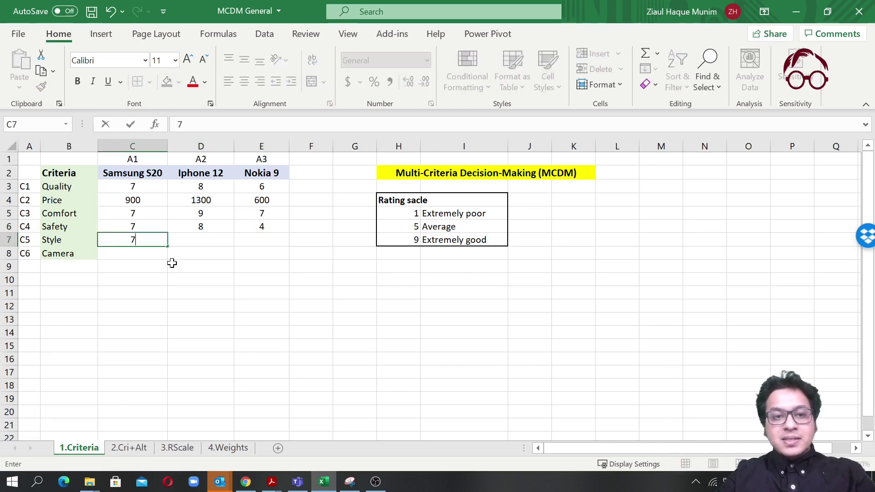
pyautogui.press('Tab')
pyautogui.write('9')
pyautogui.press('Tab')
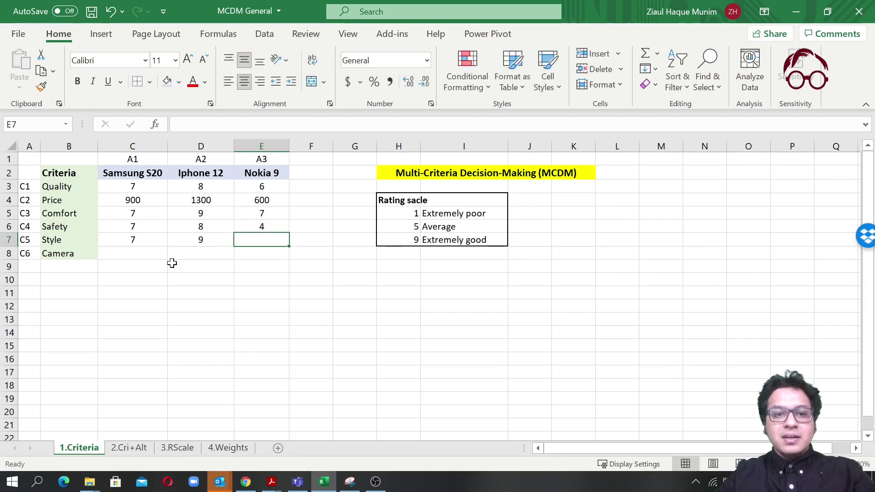
pyautogui.write('6')
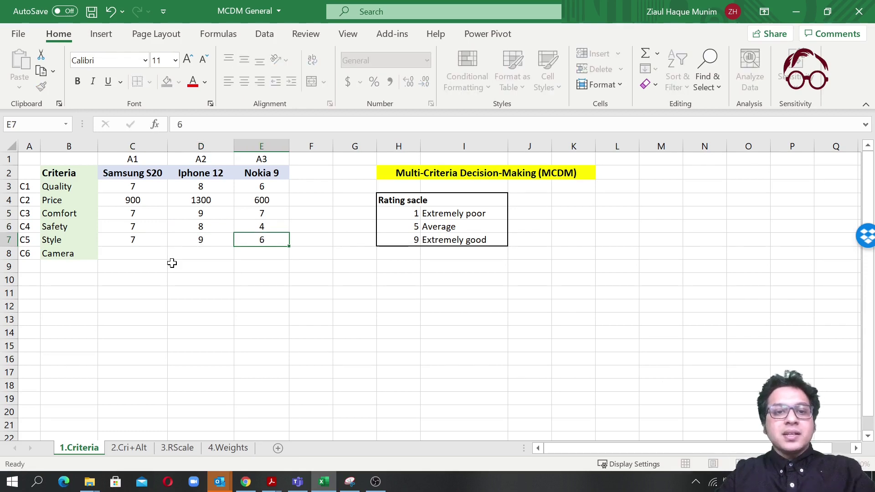
pyautogui.press('Return')
# Step: Rate the Camera criterion 8 for Samsung S20, 9 for Iphone 12 and 6 for Nokia 9
pyautogui.press('Left')
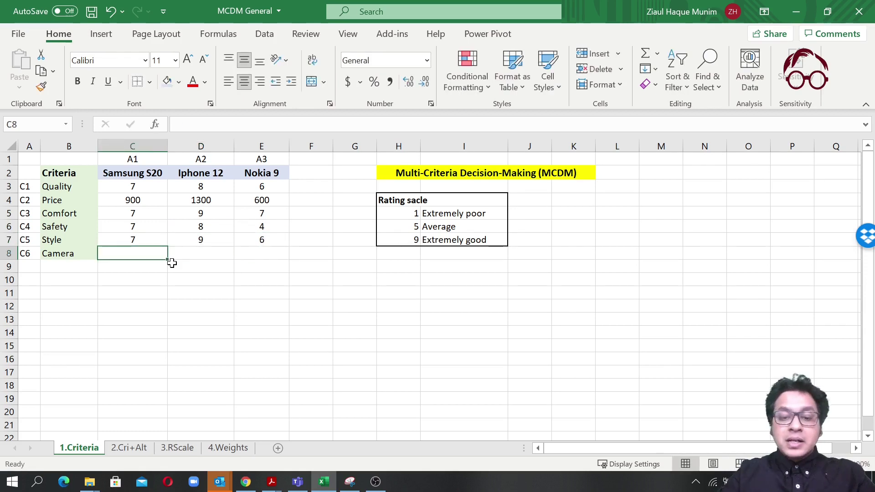
pyautogui.write('8')
pyautogui.press('Tab')
pyautogui.write('9')
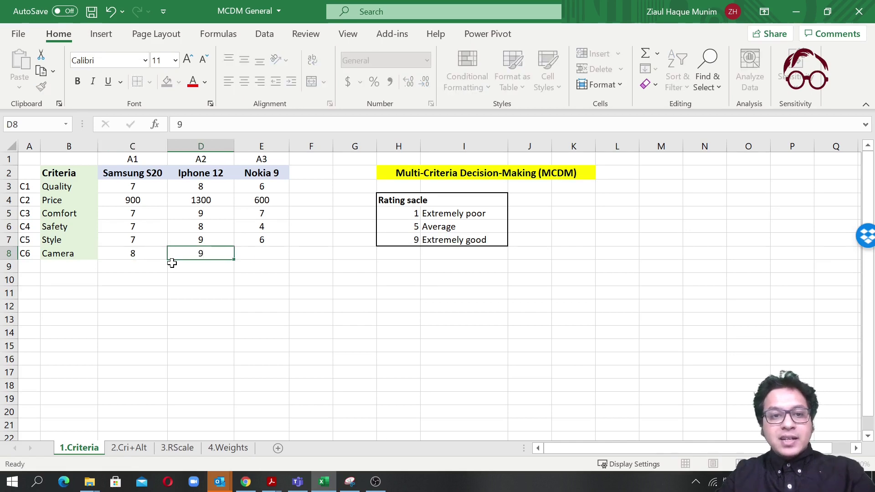
pyautogui.press('Tab')
pyautogui.write('6')
pyautogui.press('Return')
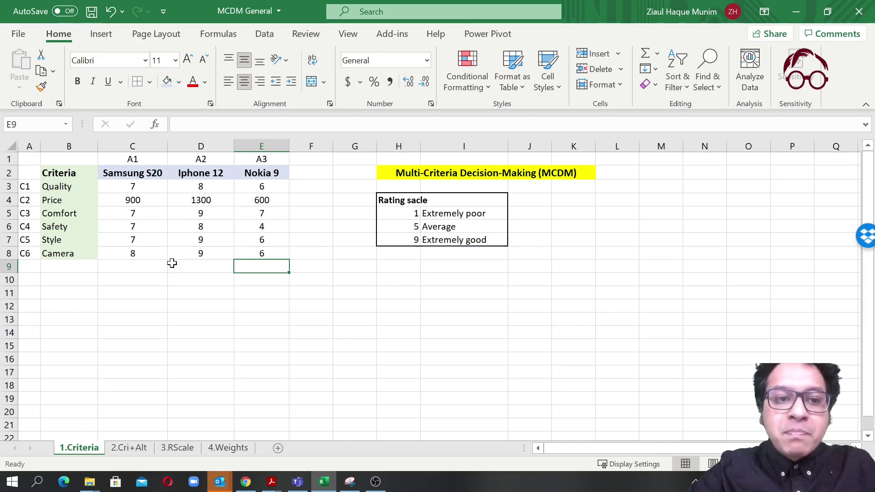
# Step: Compare the Samsung S20 price with the rating-scale scores in the same column
pyautogui.press('Left')
pyautogui.press('Left')
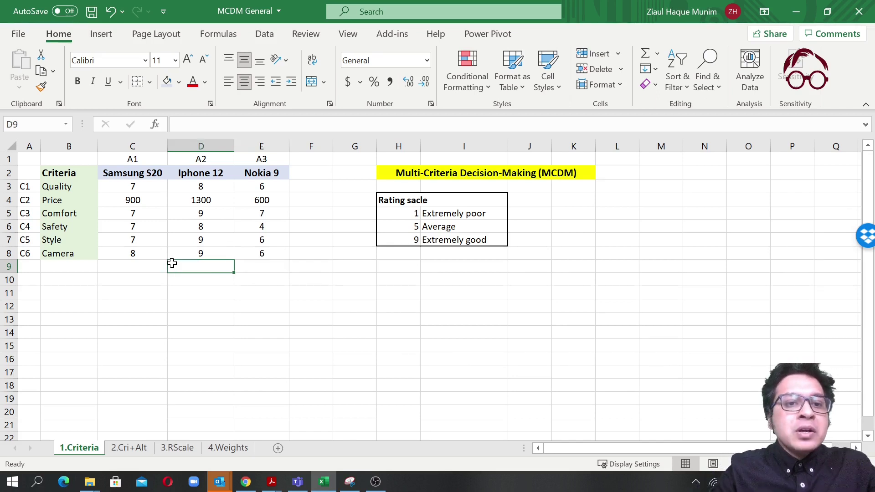
pyautogui.press('Left')
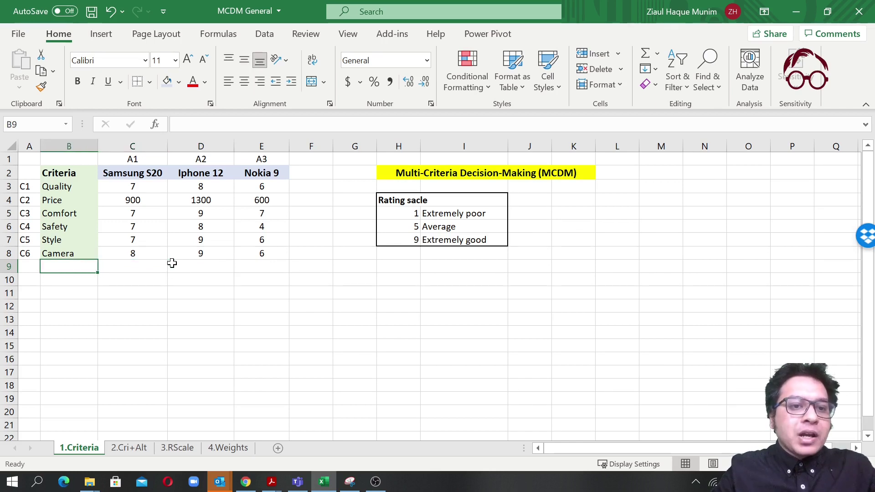
pyautogui.press('Up')
pyautogui.press('Up')
pyautogui.press('Right')
pyautogui.press('Down')
pyautogui.press('Down')
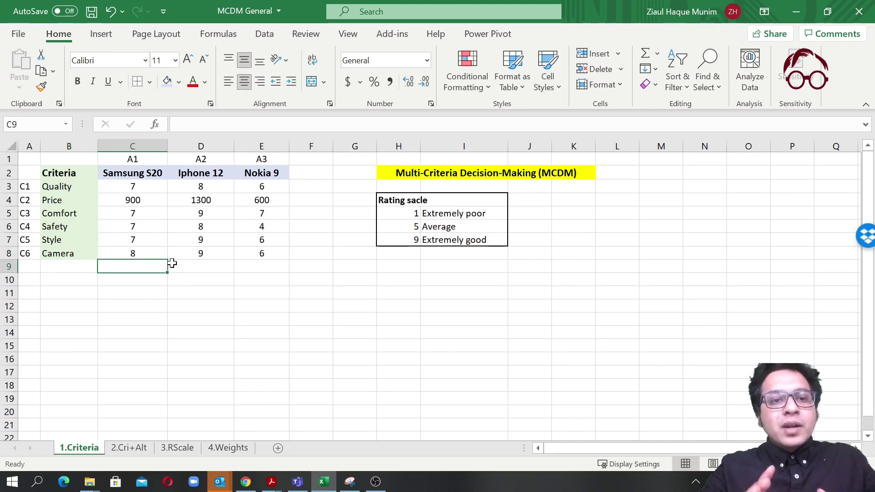
pyautogui.click(136, 201)
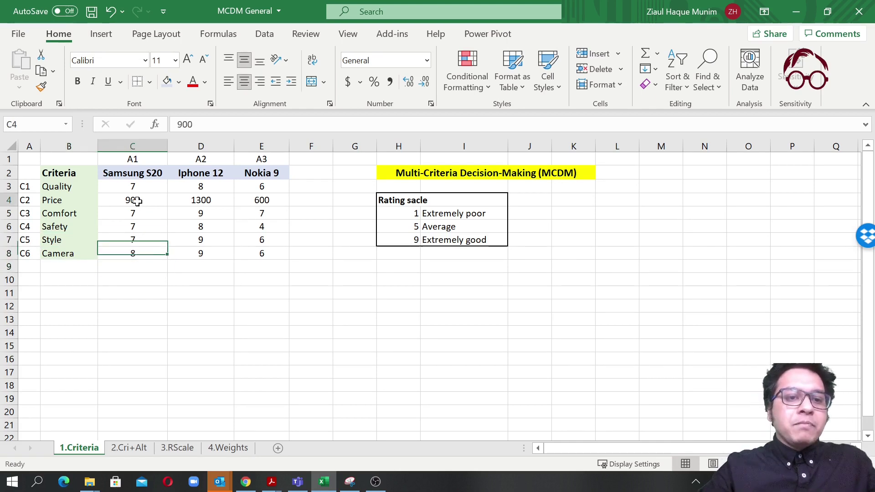
pyautogui.click(131, 269)
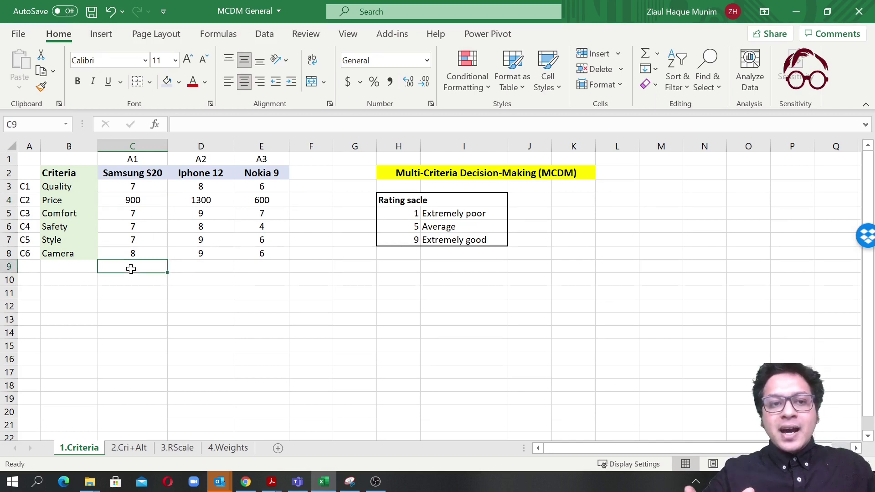
pyautogui.press('Up')
pyautogui.press('Up')
pyautogui.press('Up')
pyautogui.press('Up')
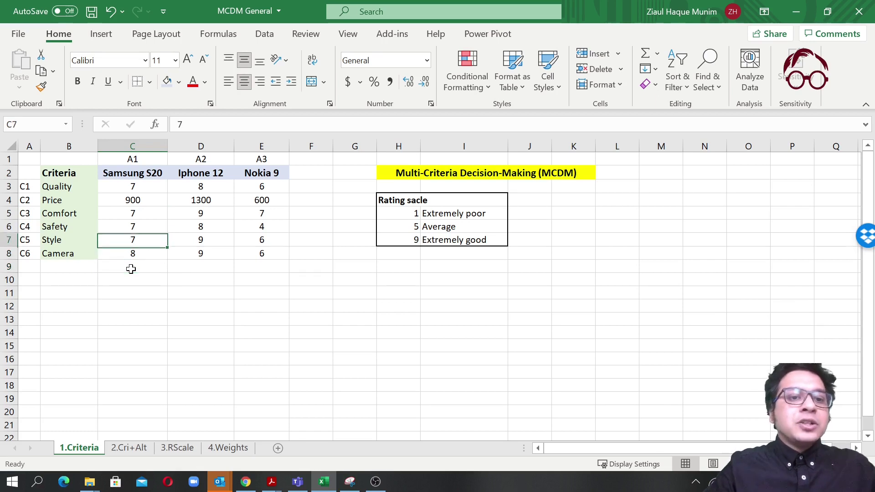
pyautogui.press('Up')
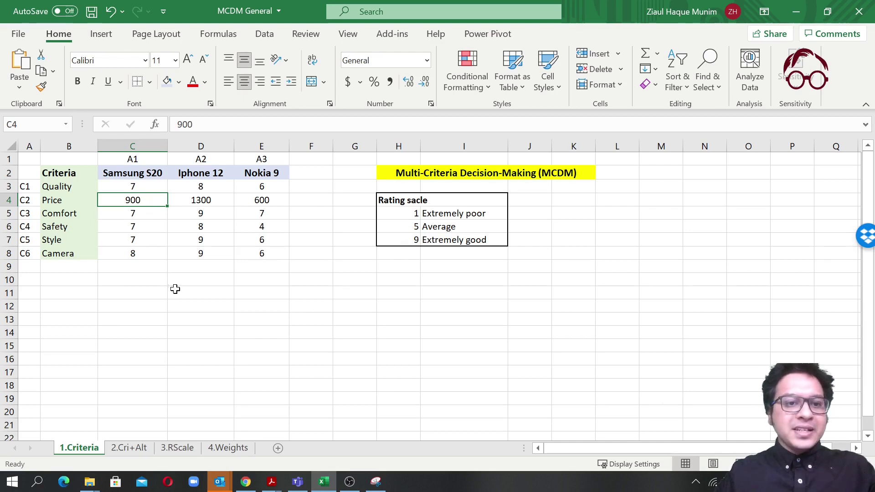
# Step: Average the Samsung S20 scores in C9 with =AVERAGE(C3:C8) and fill the formula across to E9
pyautogui.click(142, 265)
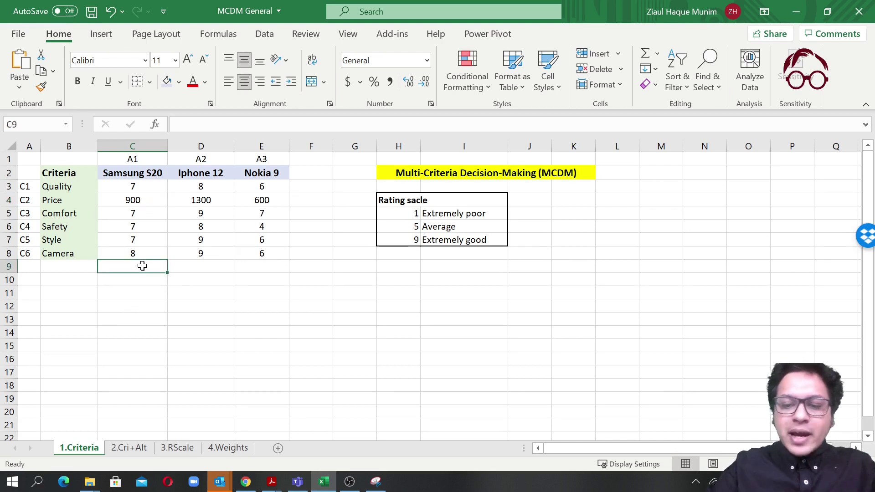
pyautogui.write('=av')
pyautogui.press('Tab')
pyautogui.moveTo(150, 186); pyautogui.dragTo(147, 252)
pyautogui.write('=')
pyautogui.write(')')
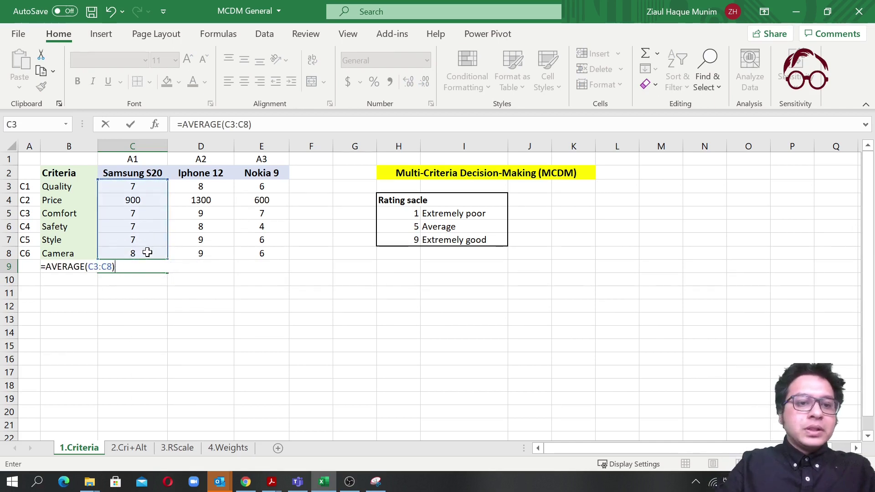
pyautogui.press('Return')
pyautogui.press('Up')
pyautogui.moveTo(163, 274); pyautogui.dragTo(268, 282)
pyautogui.click(220, 335)
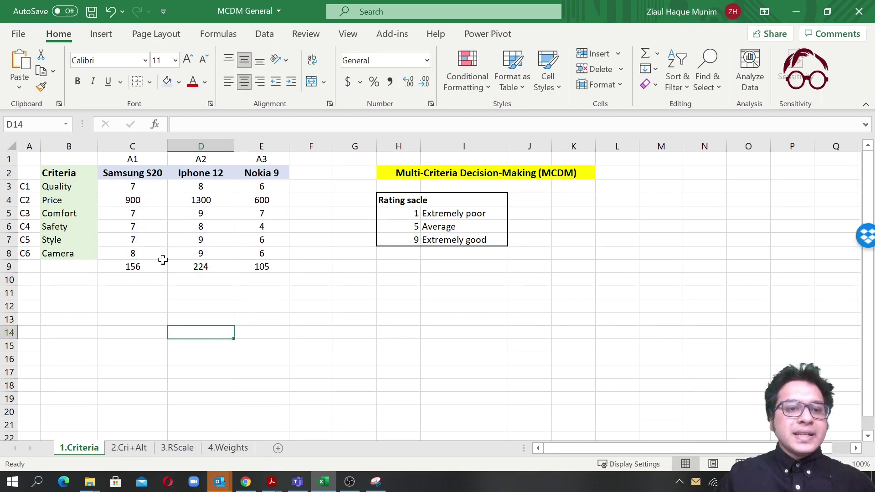
# Step: Shade the Iphone 12 average in D9 light blue and make the three averages in C9 to E9 bold
pyautogui.click(87, 264)
pyautogui.click(196, 266)
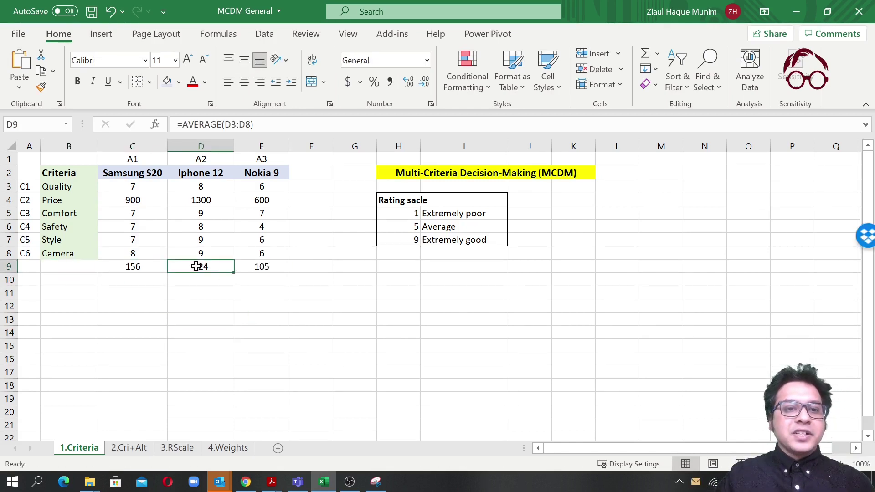
pyautogui.click(167, 82)
pyautogui.moveTo(315, 371); pyautogui.dragTo(322, 364)
pyautogui.moveTo(157, 265); pyautogui.dragTo(250, 266)
pyautogui.click(77, 81)
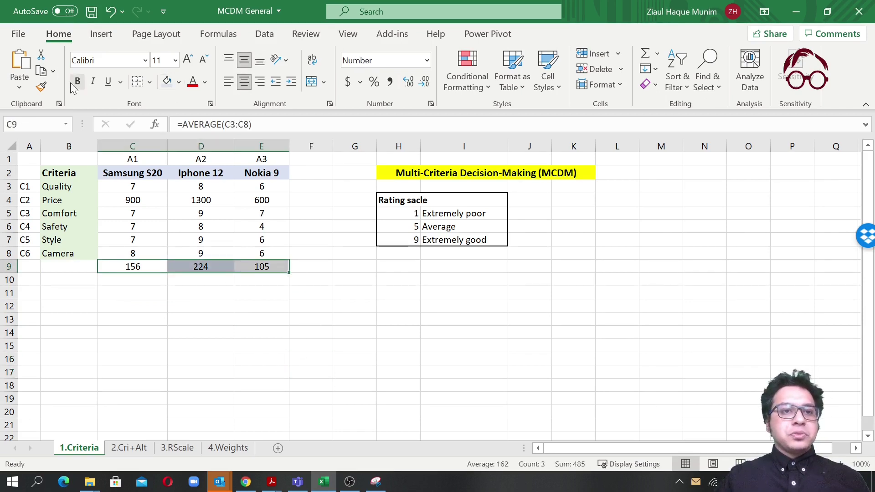
pyautogui.click(195, 265)
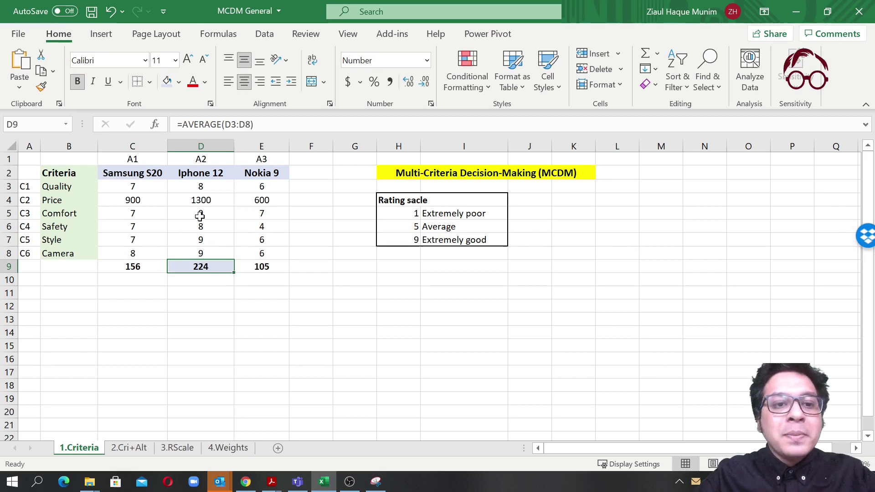
pyautogui.click(196, 203)
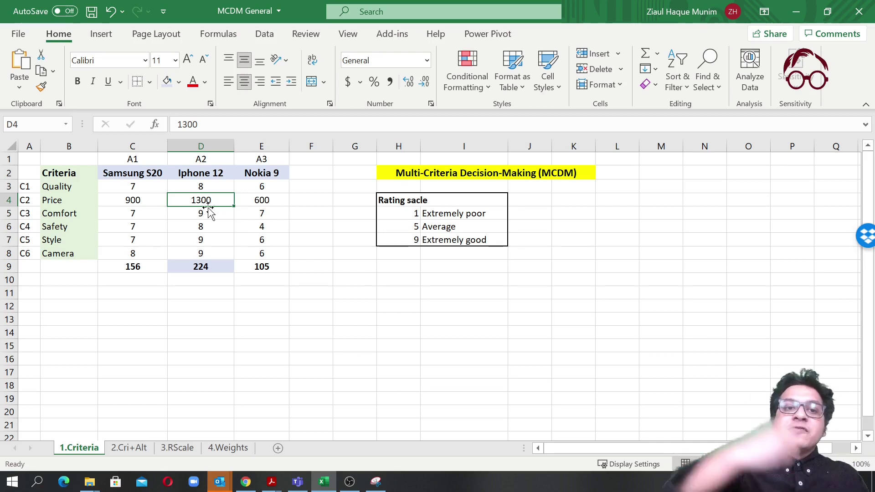
# Step: Compare the Iphone 12 price in D4 with the Iphone 12 average in D9
pyautogui.click(218, 268)
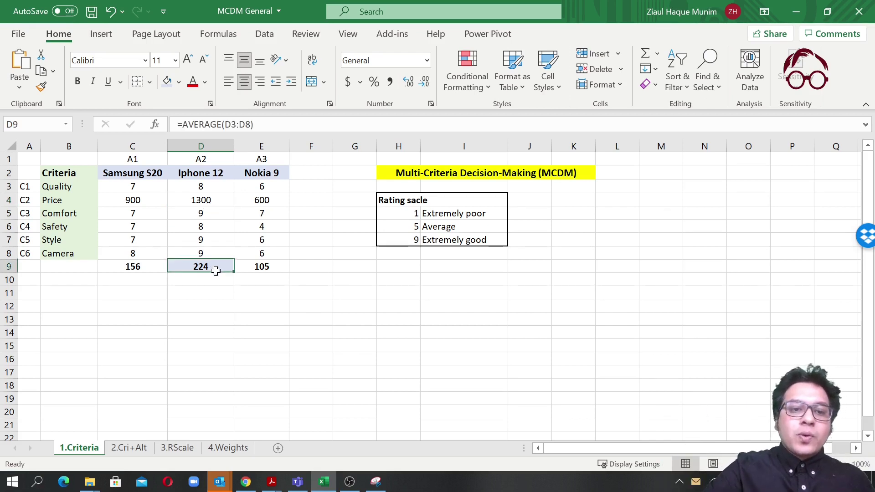
pyautogui.click(222, 200)
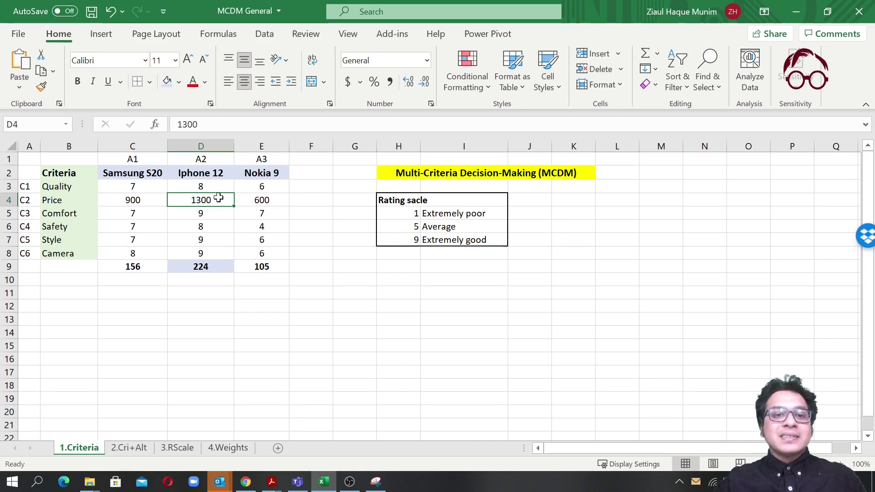
pyautogui.click(219, 269)
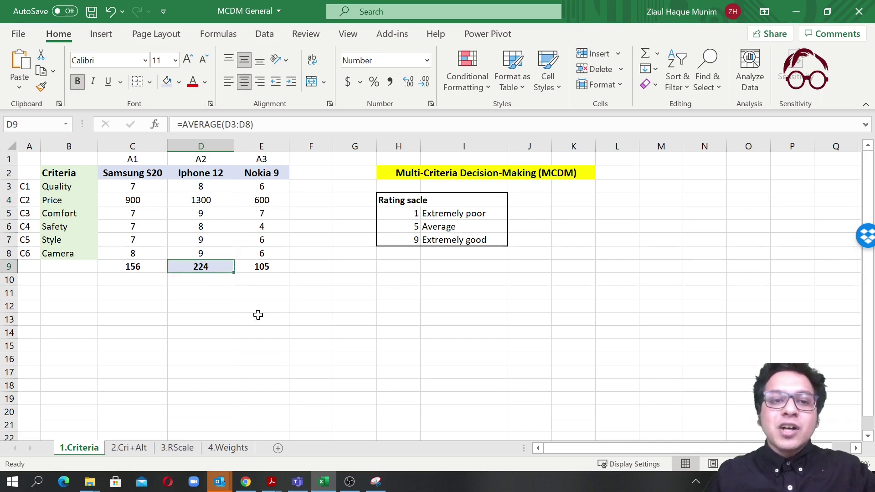
# Step: Replace the actual prices in the Price row with ratings of 8 for Samsung S20, 5 for Iphone 12 and 6 for Nokia 9
pyautogui.click(139, 202)
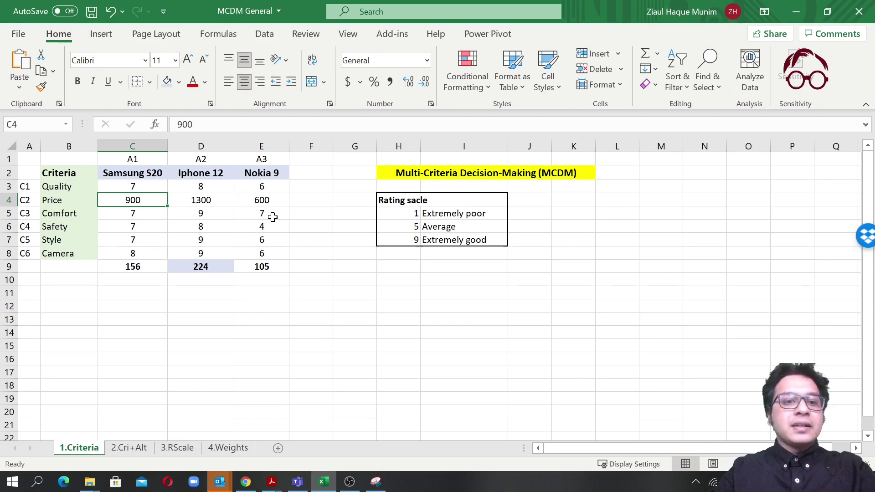
pyautogui.write('77')
pyautogui.press('BackSpace')
pyautogui.press('BackSpace')
pyautogui.write('8')
pyautogui.press('Tab')
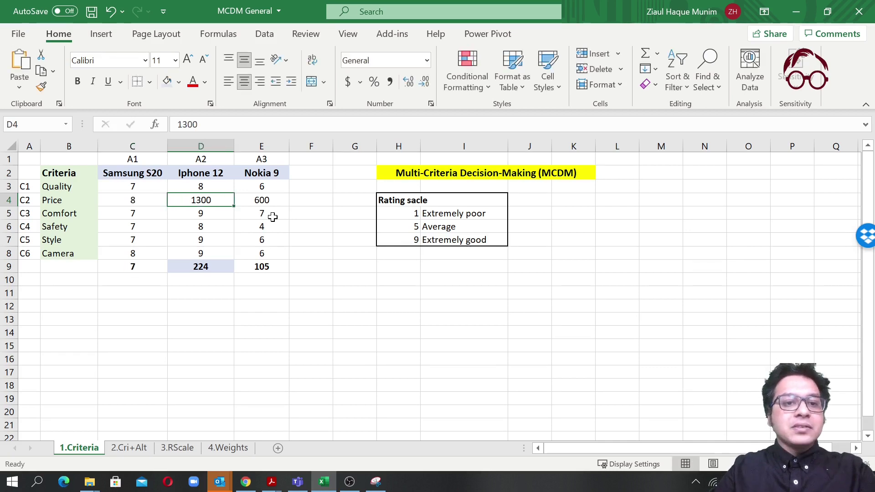
pyautogui.write('5')
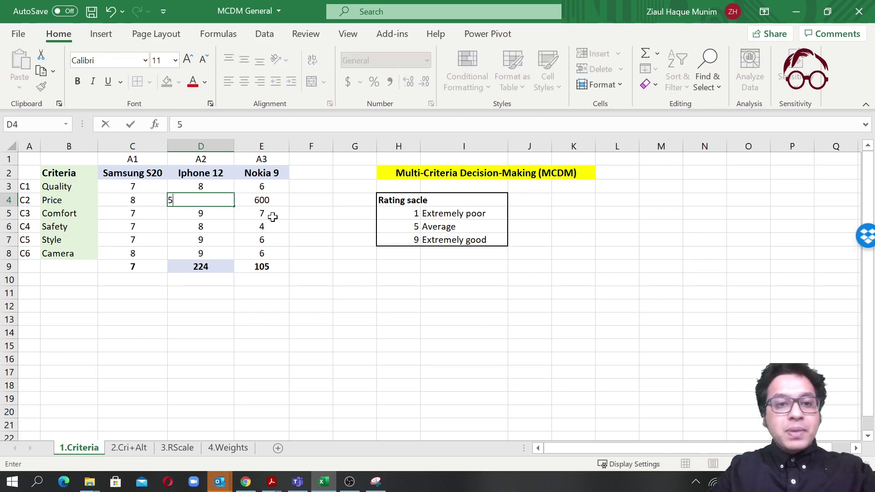
pyautogui.press('Tab')
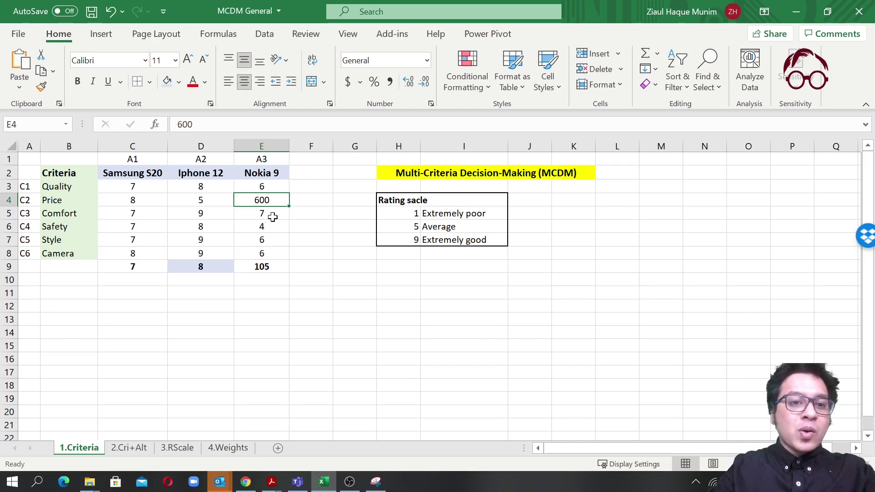
pyautogui.hotkey('shift', 'Tab')
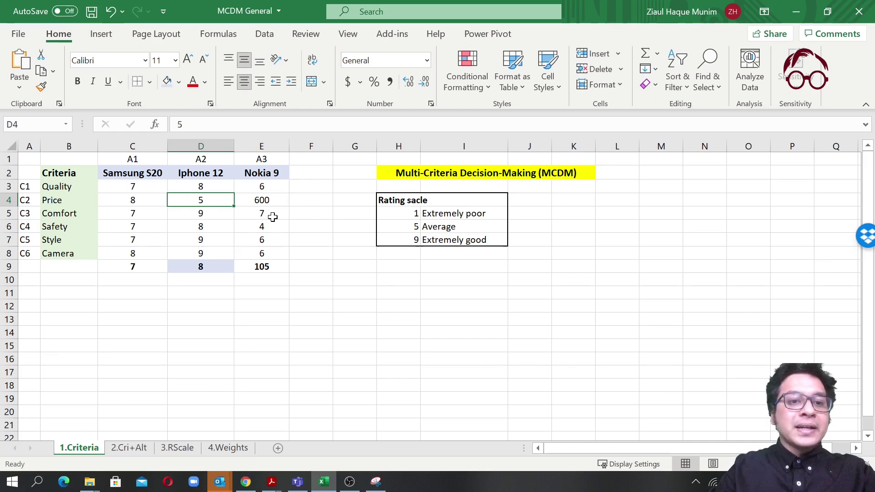
pyautogui.press('Tab')
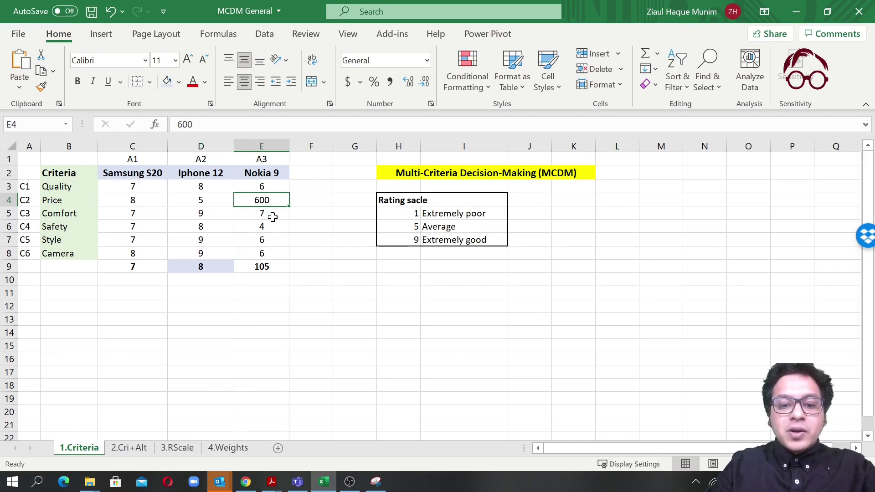
pyautogui.write('6')
pyautogui.press('Return')
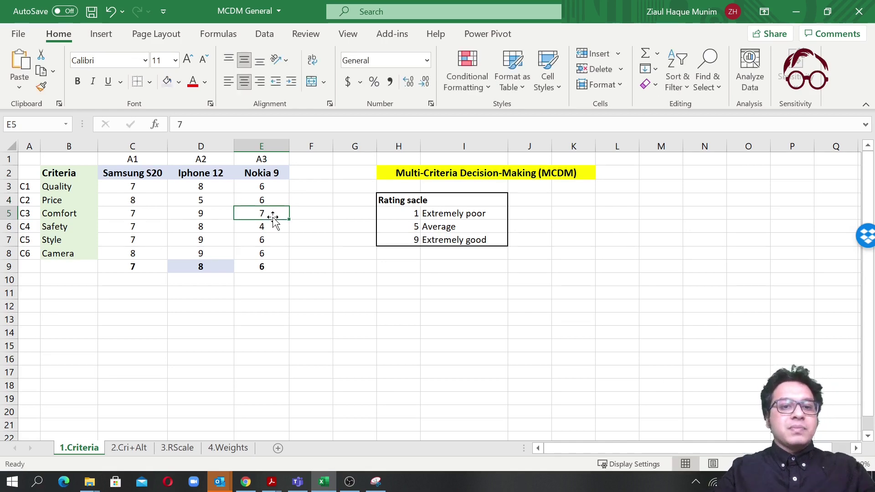
pyautogui.press('Tab')
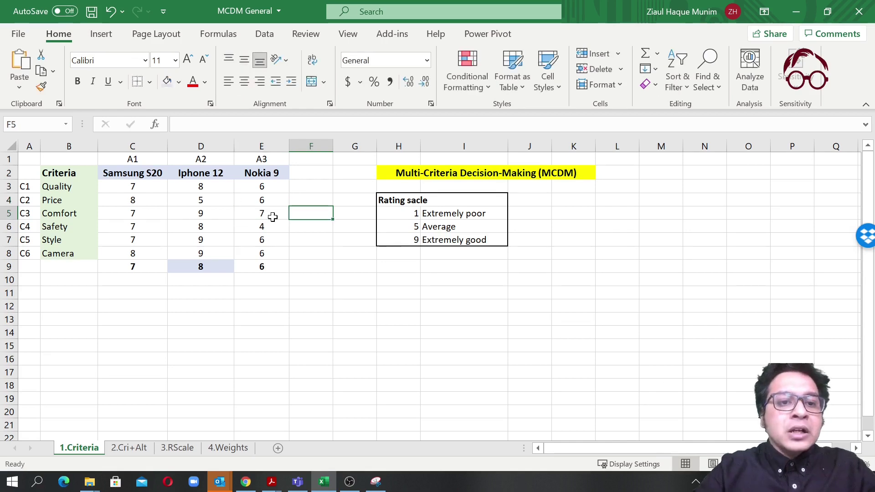
# Step: Shade all three averages in C9 to E9 light blue and display them with two decimal places
pyautogui.click(133, 271)
pyautogui.moveTo(134, 270)
pyautogui.mouseDown()
pyautogui.moveTo(250, 258)
pyautogui.moveTo(262, 268)
pyautogui.mouseUp()
pyautogui.click(205, 272)
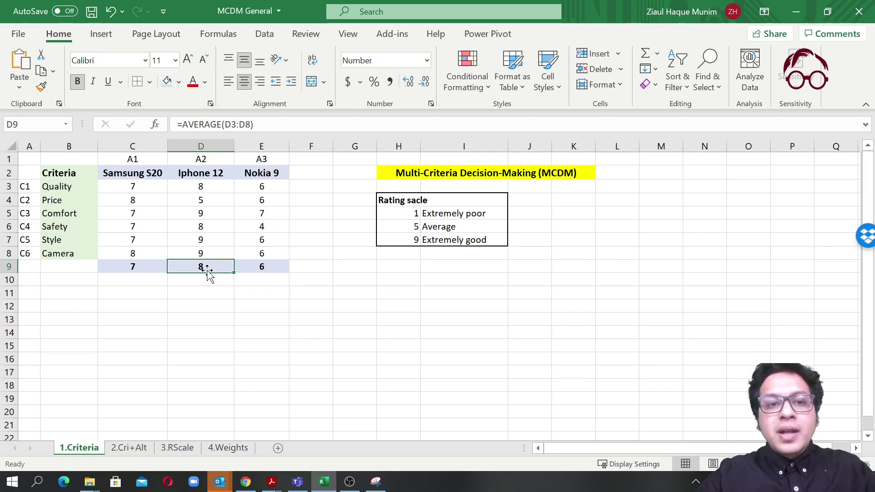
pyautogui.moveTo(162, 264); pyautogui.dragTo(262, 267)
pyautogui.doubleClick(409, 83)
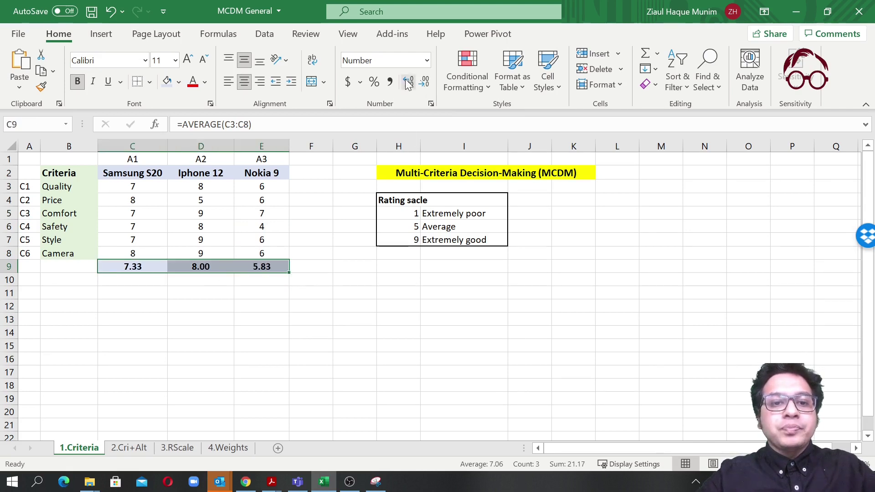
pyautogui.click(317, 321)
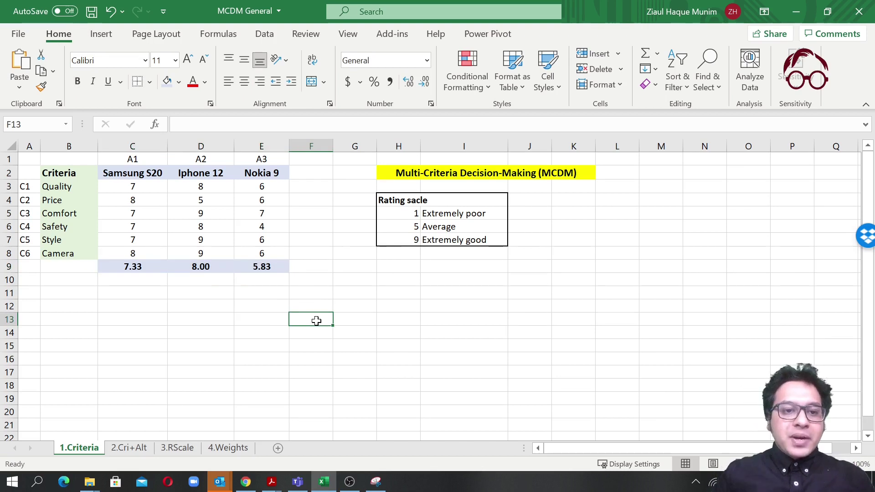
# Step: Label the averages row Average in B9 and shade the label light blue
pyautogui.click(208, 265)
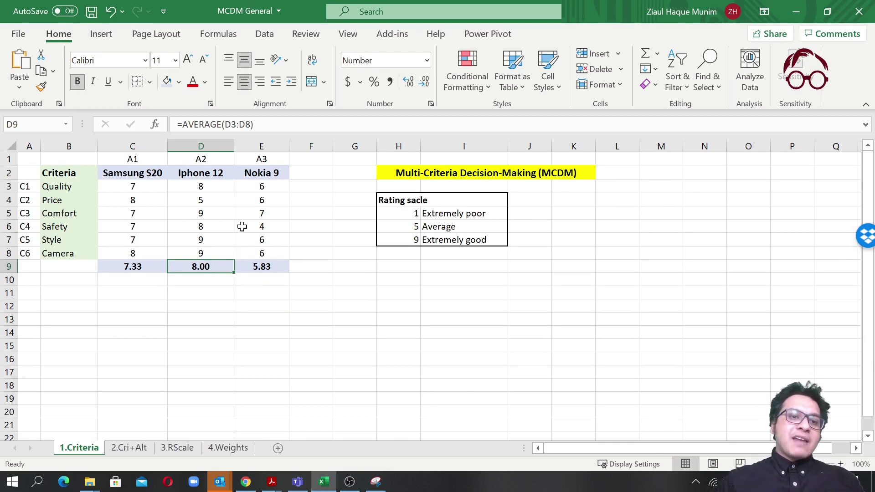
pyautogui.moveTo(80, 187); pyautogui.dragTo(75, 255)
pyautogui.click(72, 266)
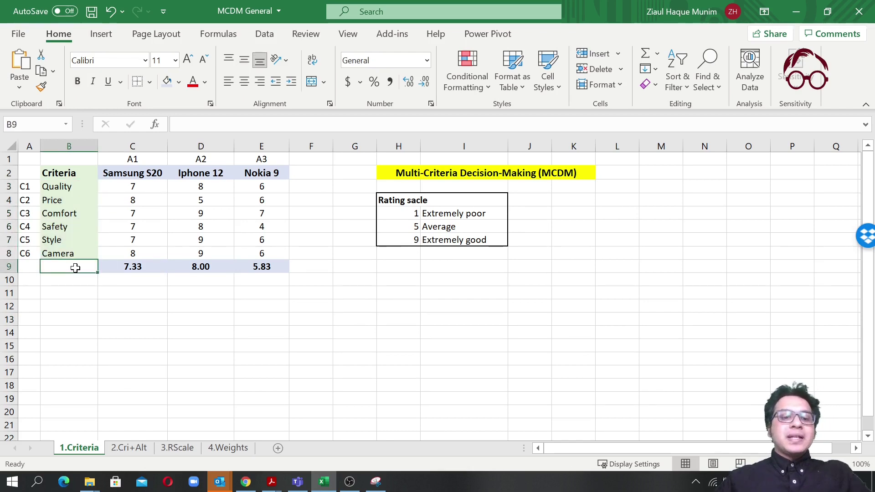
pyautogui.write('Average')
pyautogui.press('Return')
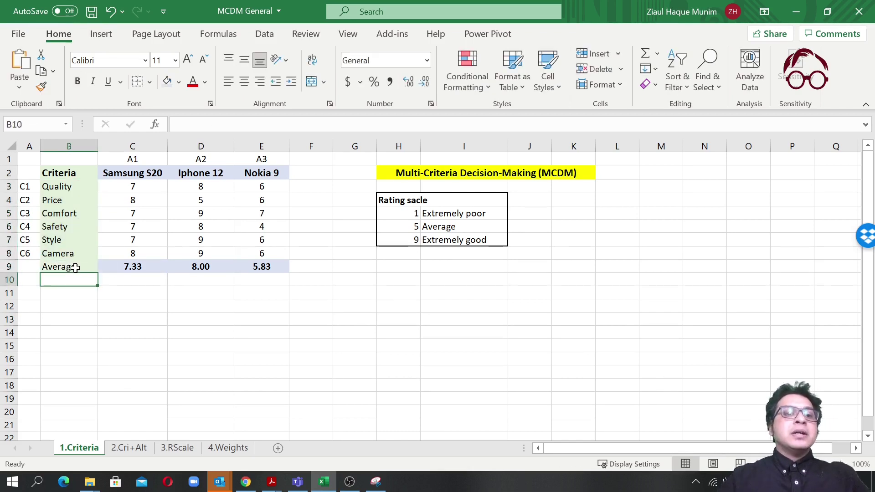
pyautogui.click(74, 267)
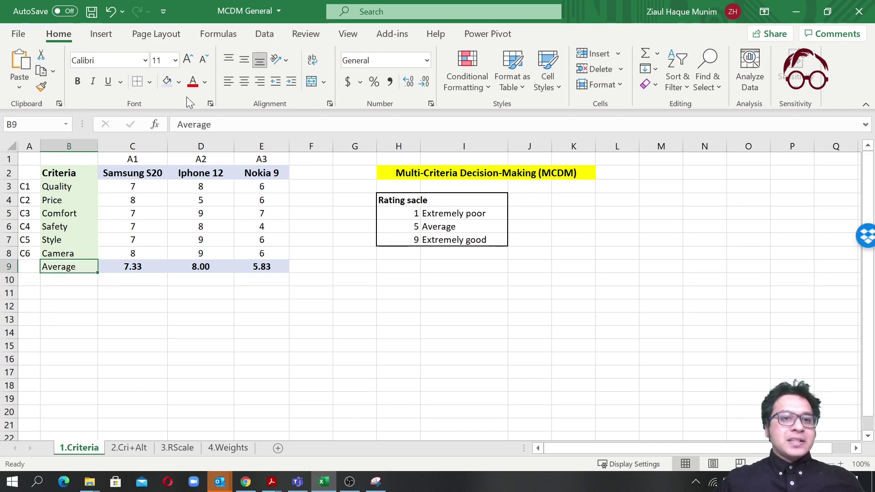
pyautogui.click(140, 301)
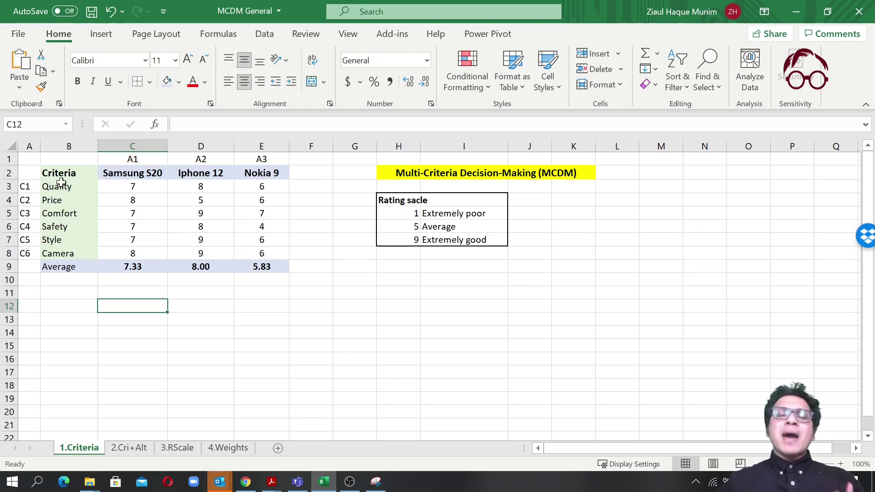
pyautogui.click(267, 341)
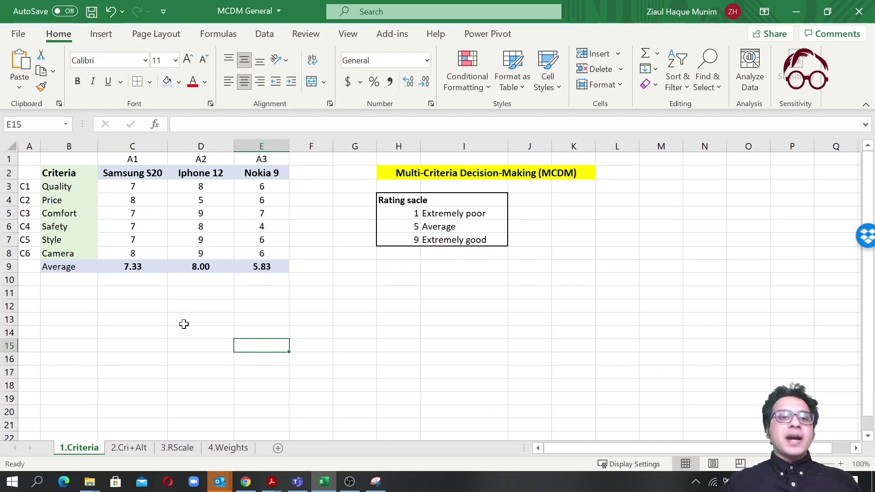
# Step: Insert a new column between the criteria and Samsung S20 and head it Weight in C2
pyautogui.click(61, 254)
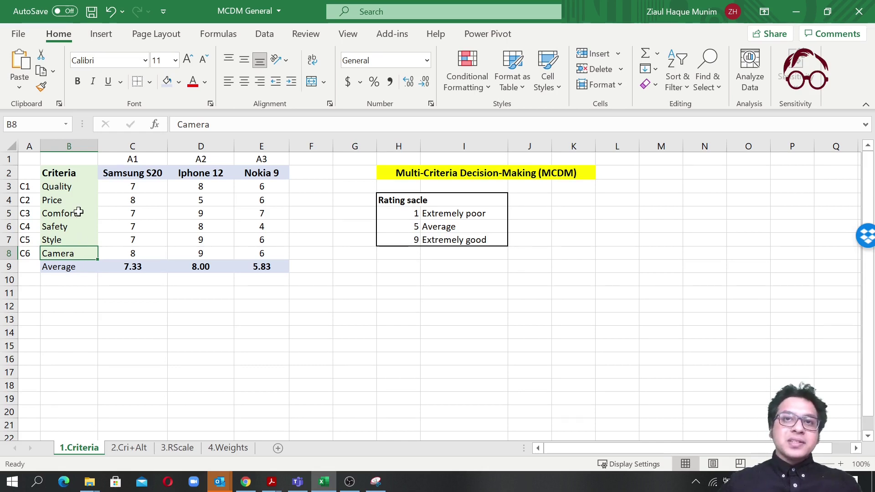
pyautogui.click(211, 343)
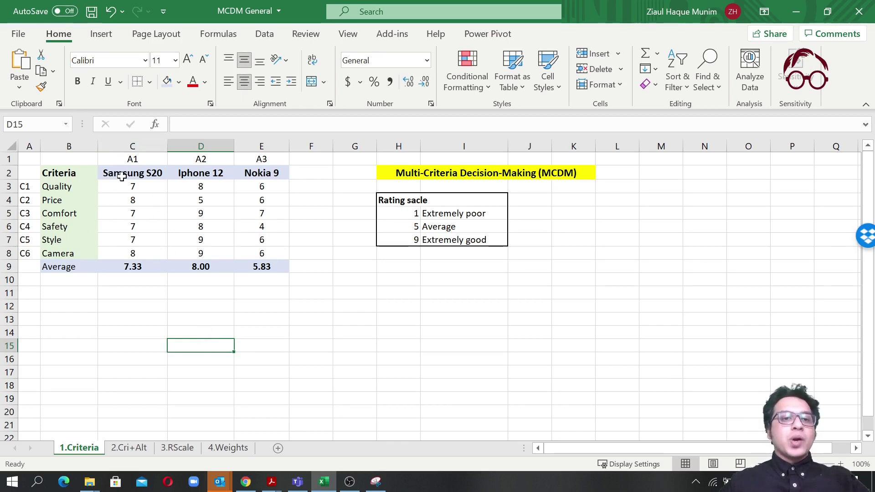
pyautogui.rightClick(131, 146)
pyautogui.click(195, 257)
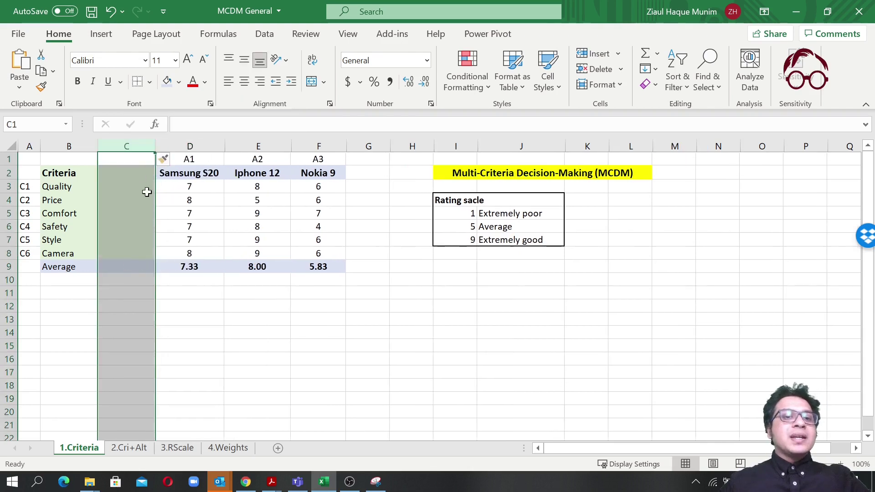
pyautogui.click(137, 172)
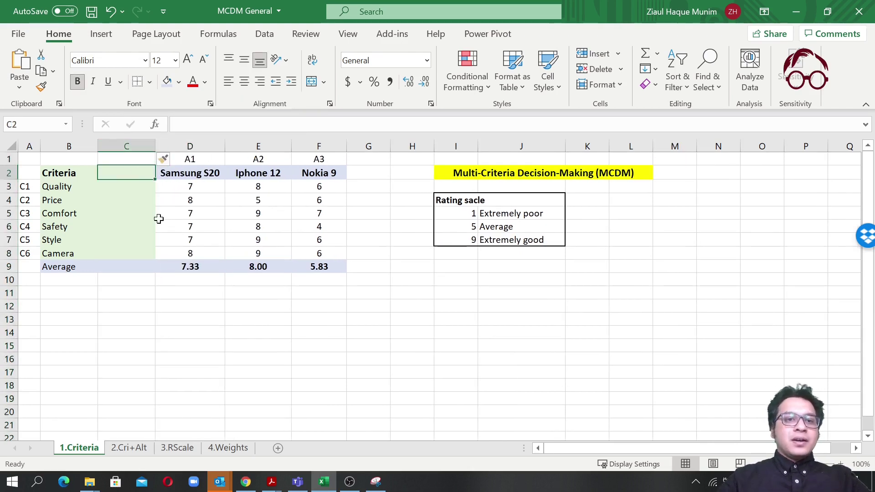
pyautogui.write('Weight')
pyautogui.press('Return')
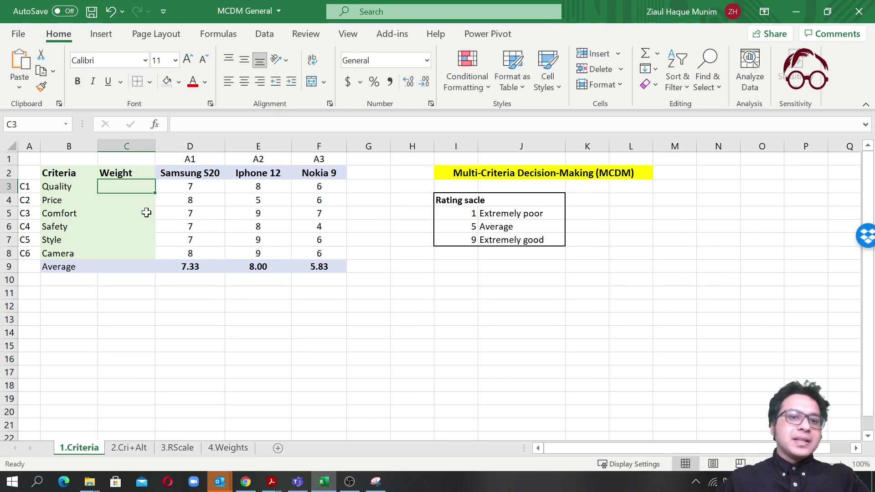
# Step: Fill the Weight column from C2 to C8 with light orange
pyautogui.moveTo(126, 174); pyautogui.dragTo(130, 250)
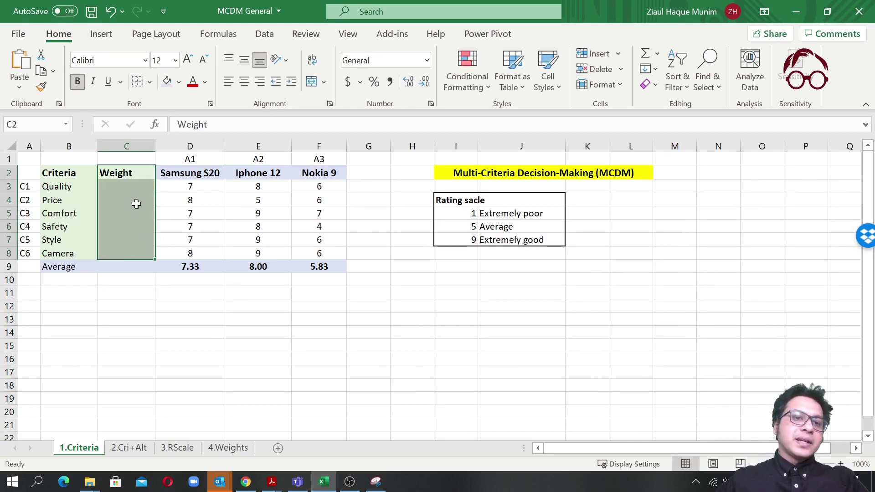
pyautogui.click(178, 82)
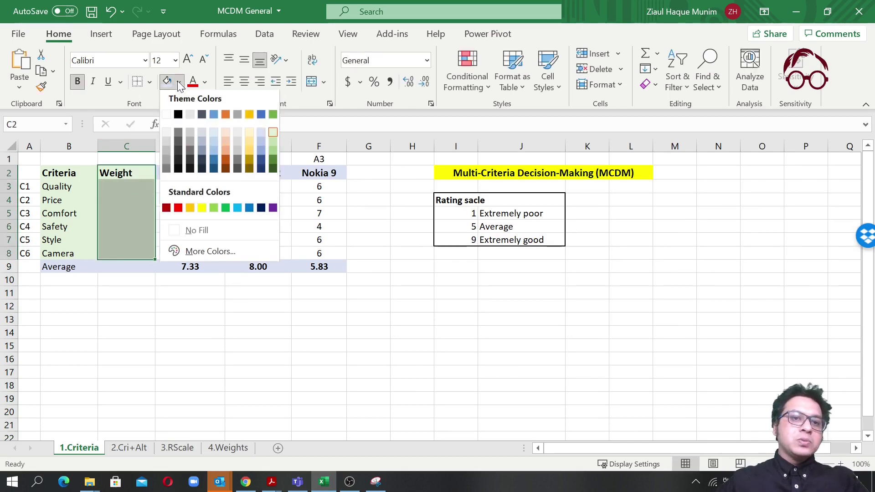
pyautogui.click(227, 142)
pyautogui.click(190, 351)
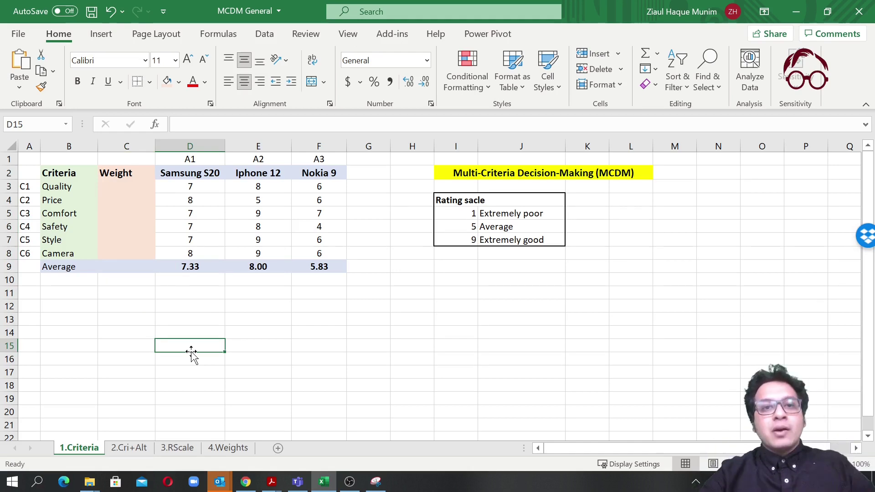
# Step: Enter a weight of 0.40 for the Camera criterion in C8
pyautogui.click(124, 187)
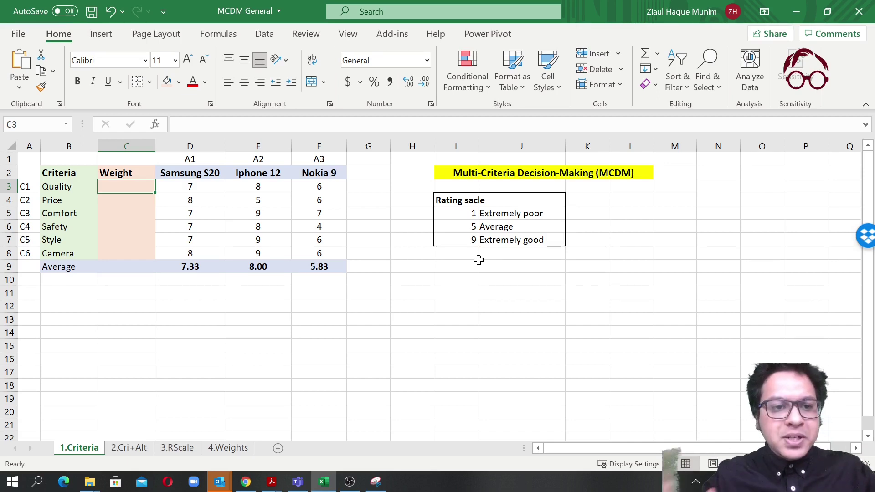
pyautogui.press('Down')
pyautogui.press('Down')
pyautogui.press('Down')
pyautogui.press('Down')
pyautogui.press('Down')
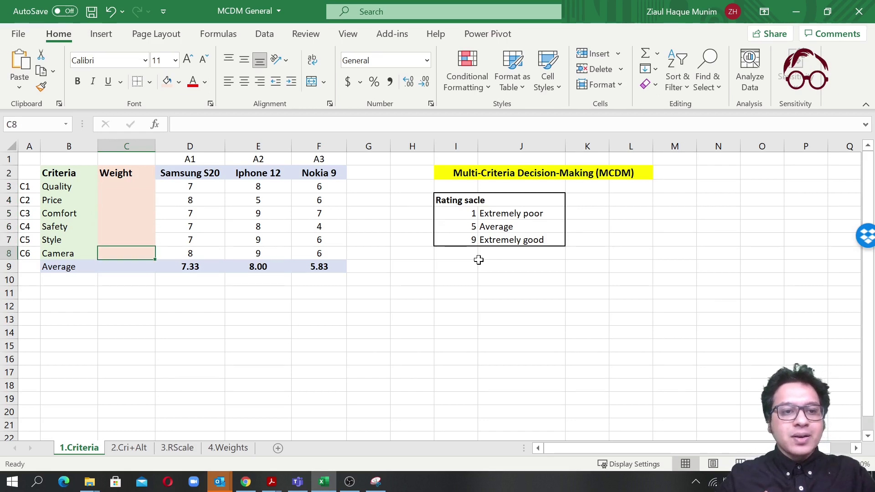
pyautogui.write('.40')
pyautogui.hotkey('shift', 'Return')
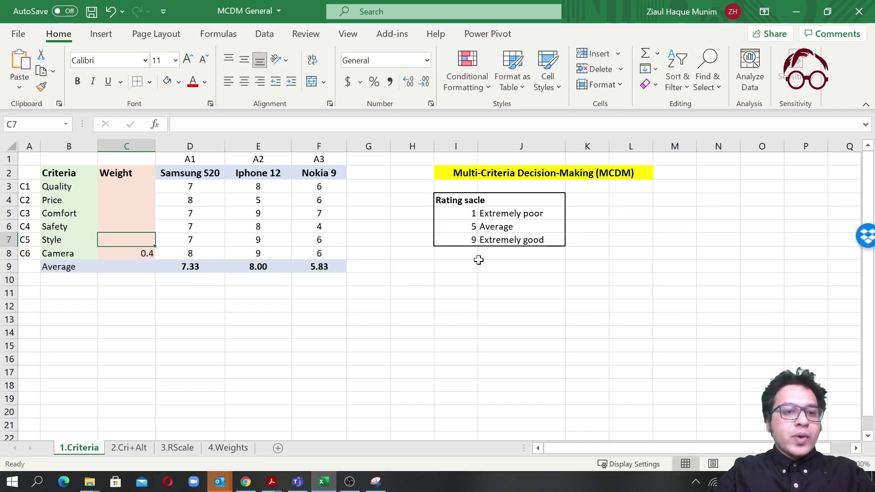
# Step: Total the criteria weights in C9 with the formula =SUM(C3:C8)
pyautogui.press('Down')
pyautogui.press('Down')
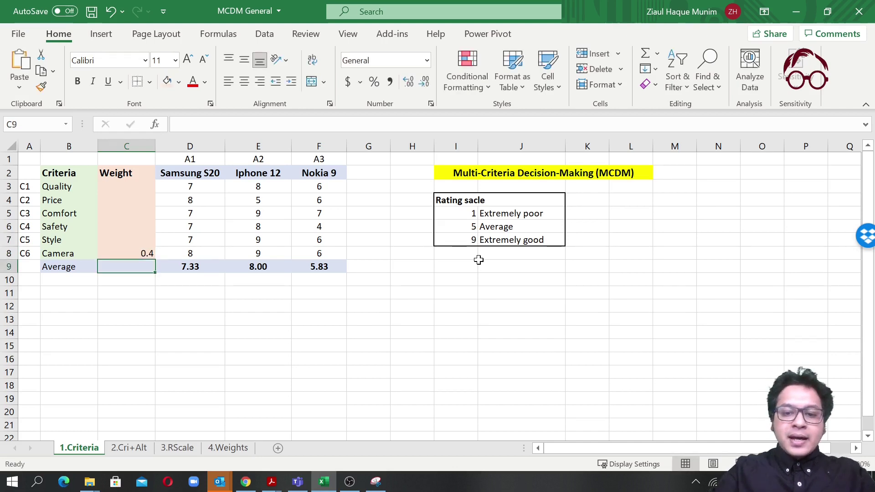
pyautogui.write('=')
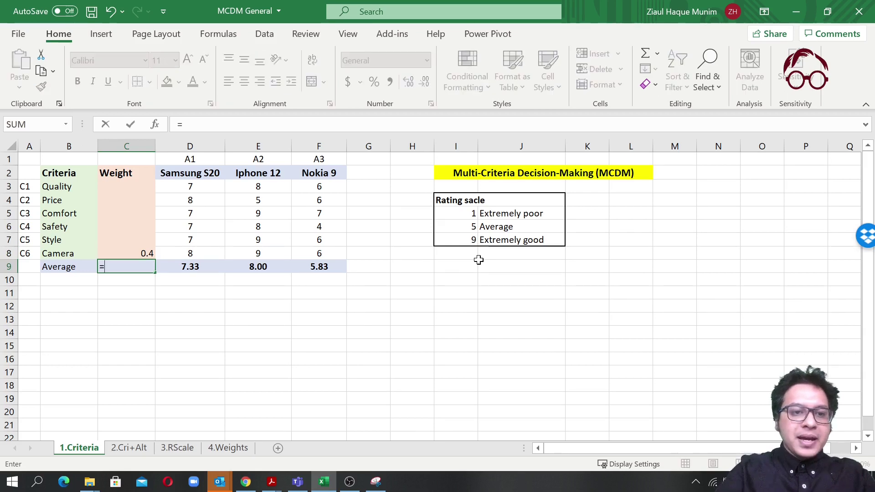
pyautogui.write('sum')
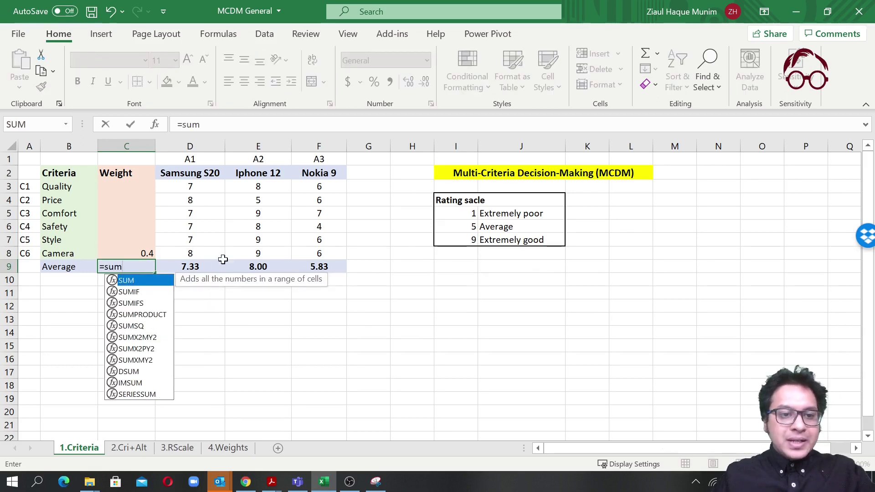
pyautogui.doubleClick(160, 286)
pyautogui.moveTo(126, 186); pyautogui.dragTo(124, 248)
pyautogui.write(')')
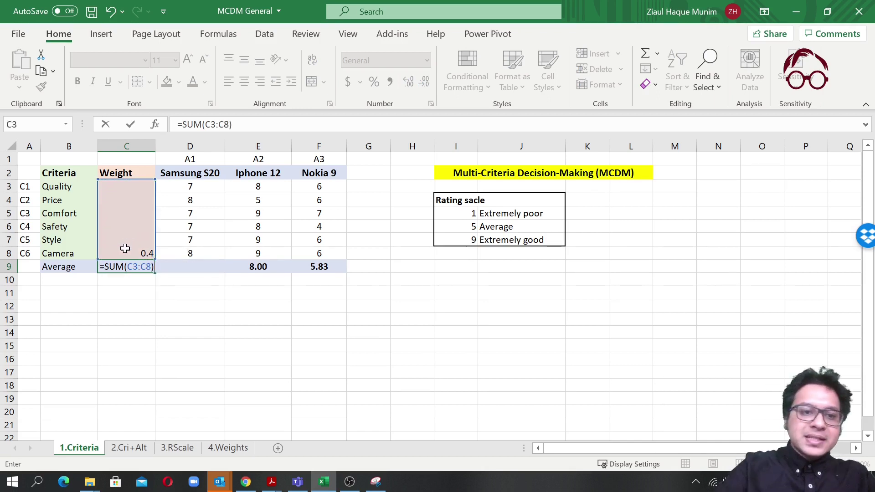
pyautogui.press('Return')
# Step: Enter a weight of 0.30 for Quality in C3 and 0.2 for Price in C4
pyautogui.press('Up')
pyautogui.press('Up')
pyautogui.press('Up')
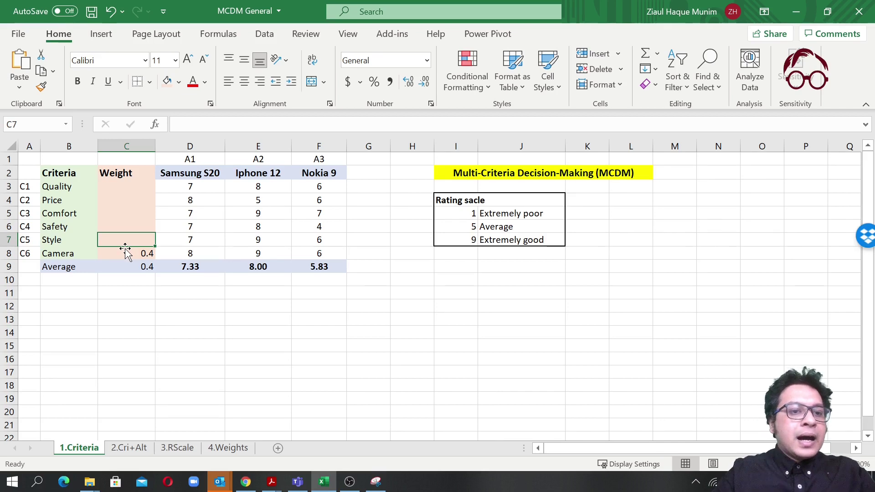
pyautogui.press('Up')
pyautogui.press('Up')
pyautogui.press('Up')
pyautogui.press('Up')
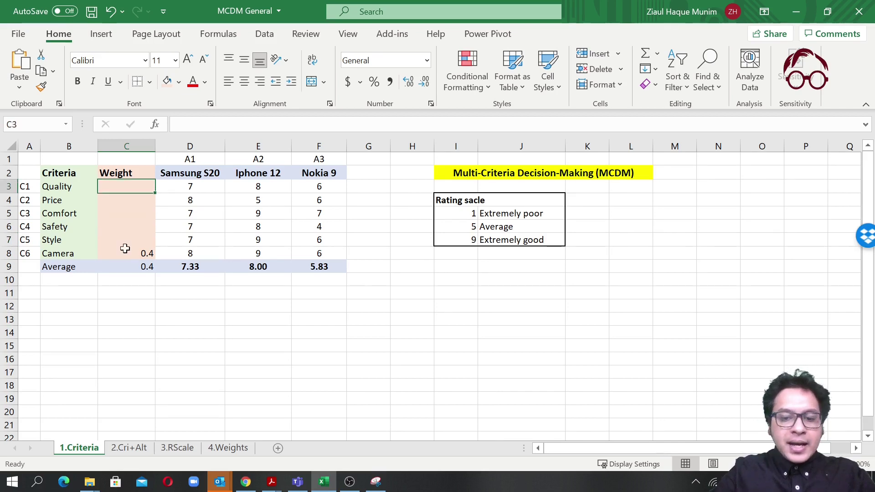
pyautogui.write('.30')
pyautogui.press('Return')
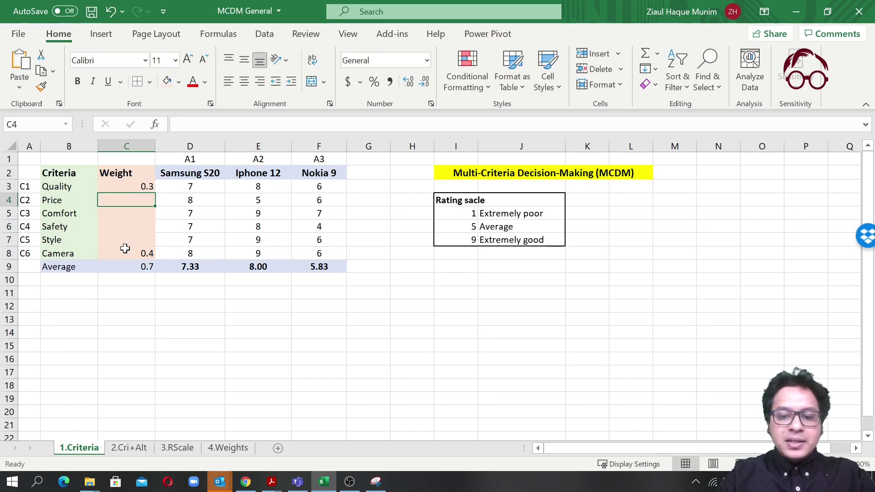
pyautogui.write(':')
pyautogui.press('BackSpace')
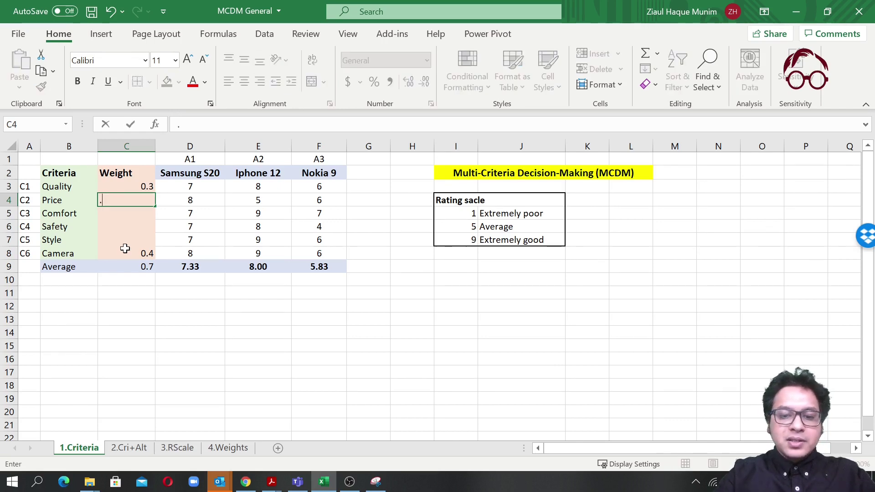
pyautogui.press('Return')
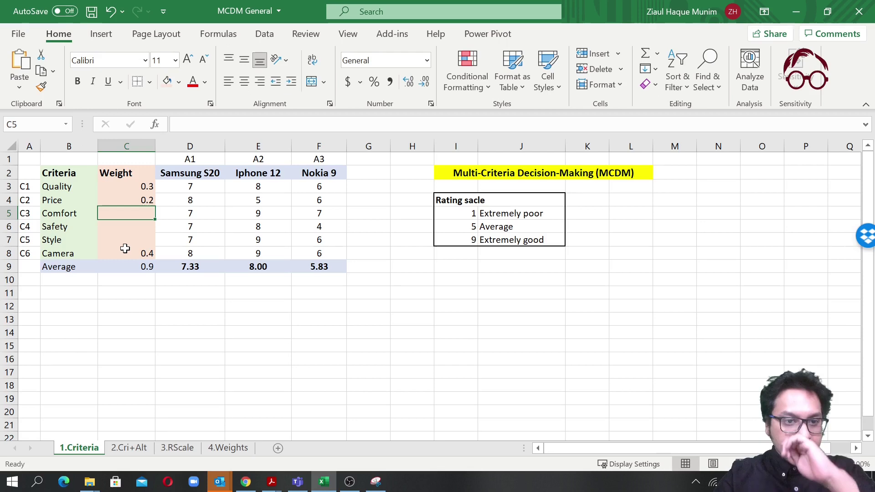
# Step: Enter a weight of 0.05 for both Comfort in C5 and Safety in C6
pyautogui.write('.05')
pyautogui.press('Return')
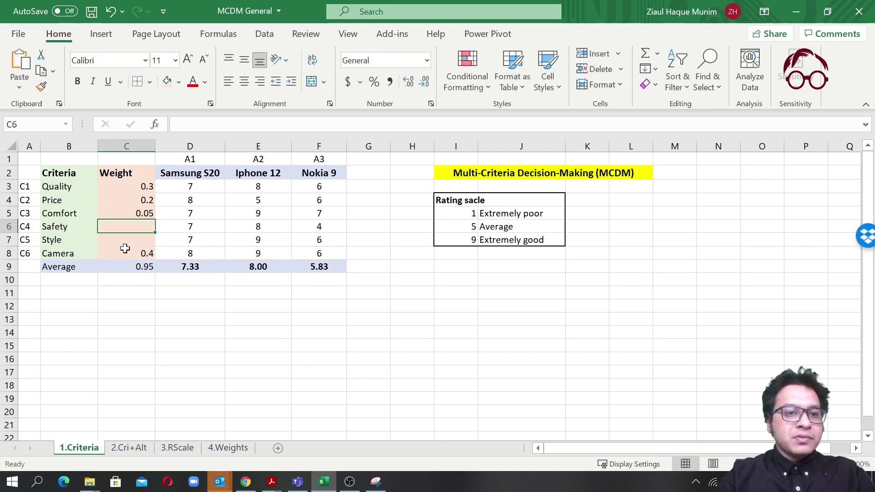
pyautogui.write('.')
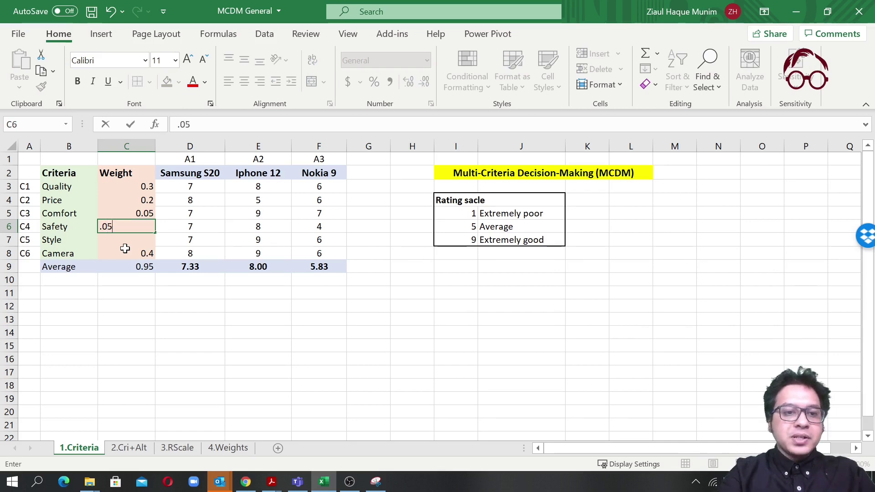
pyautogui.write('05')
pyautogui.press('Return')
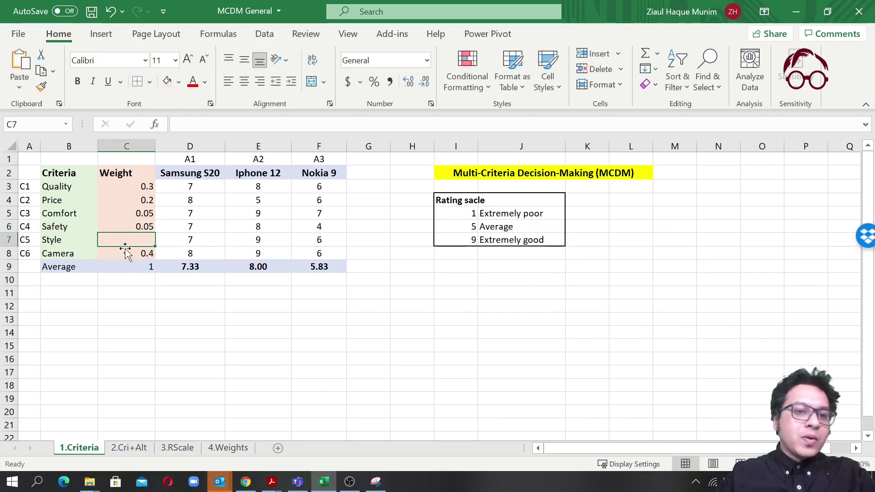
# Step: Format the weights and their total in C3:C9 to show three decimal places
pyautogui.moveTo(139, 187); pyautogui.dragTo(148, 268)
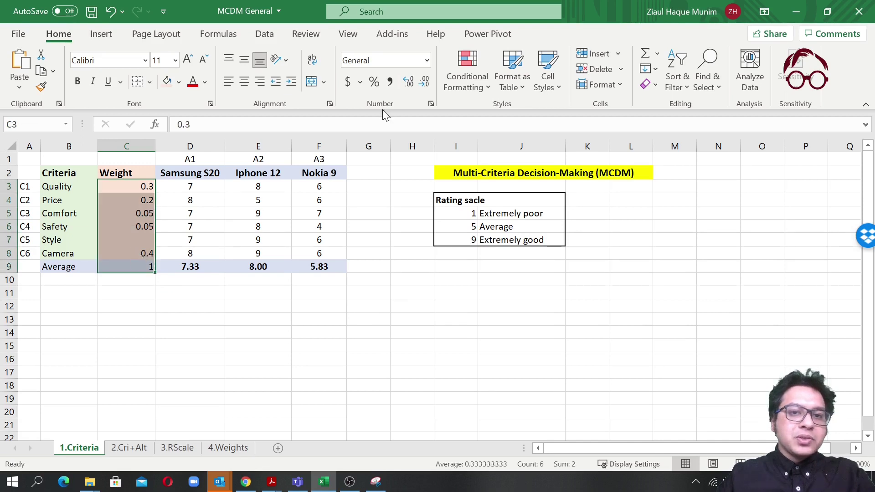
pyautogui.click(408, 82)
pyautogui.click(409, 82)
pyautogui.click(195, 329)
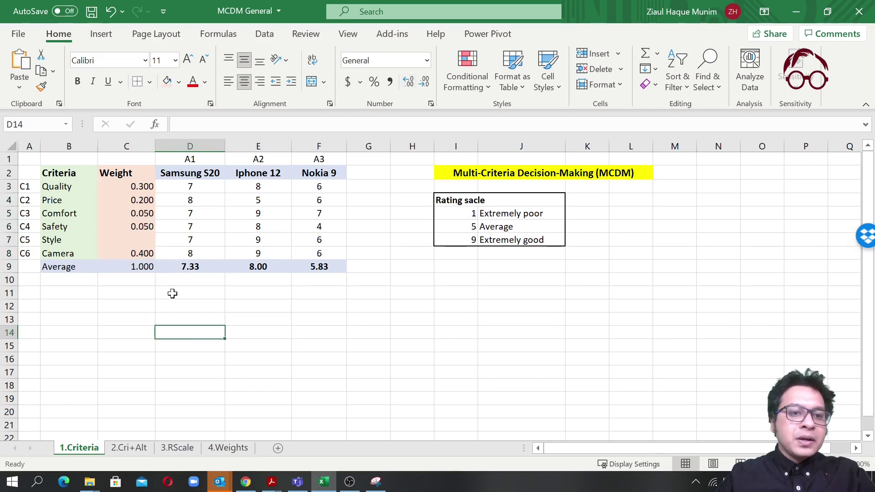
# Step: Change the weight of the Quality criterion in C3 to 0.25
pyautogui.click(135, 242)
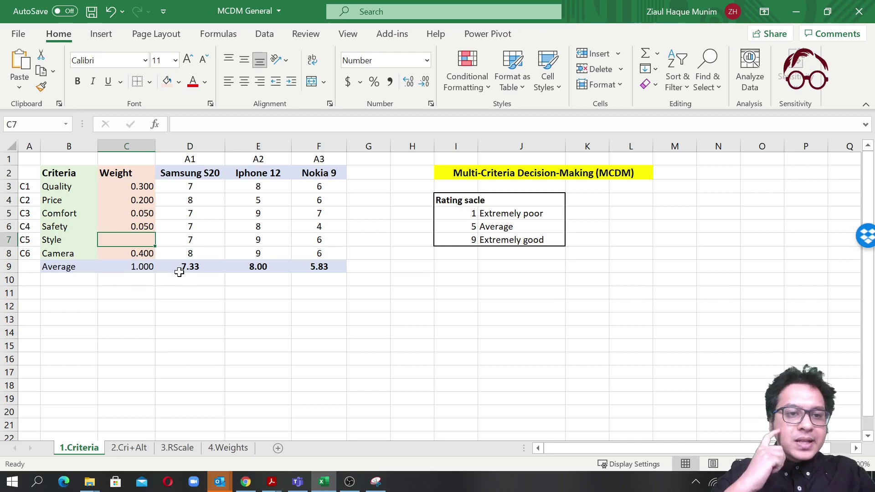
pyautogui.press('Up')
pyautogui.press('Up')
pyautogui.press('Up')
pyautogui.press('Up')
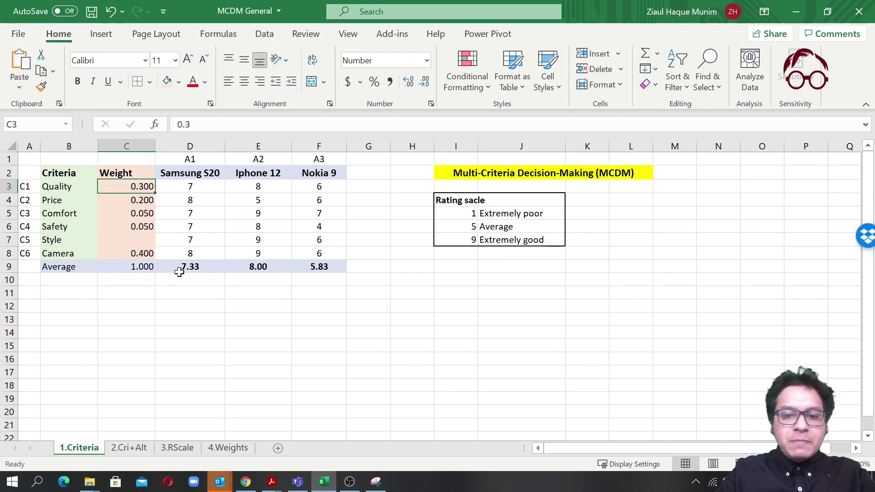
pyautogui.write('.')
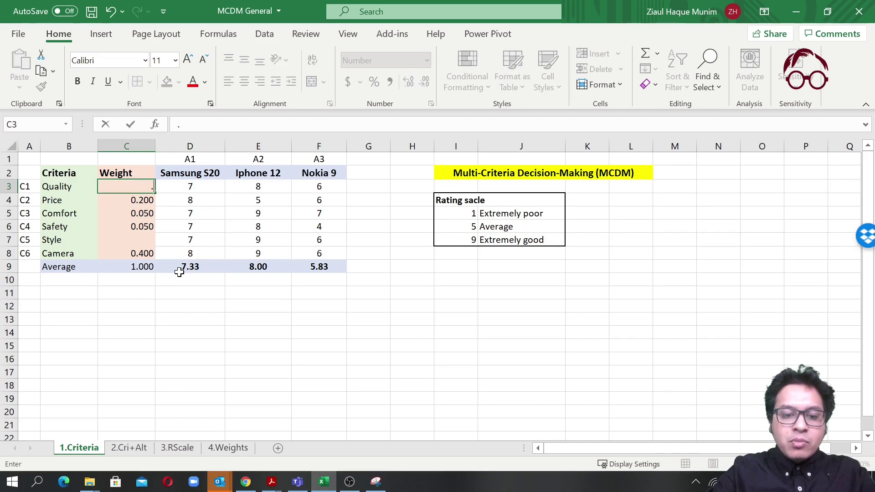
pyautogui.press('Return')
# Step: Enter a weight of 0.05 for the Style criterion in C7
pyautogui.press('Down')
pyautogui.press('Down')
pyautogui.press('Down')
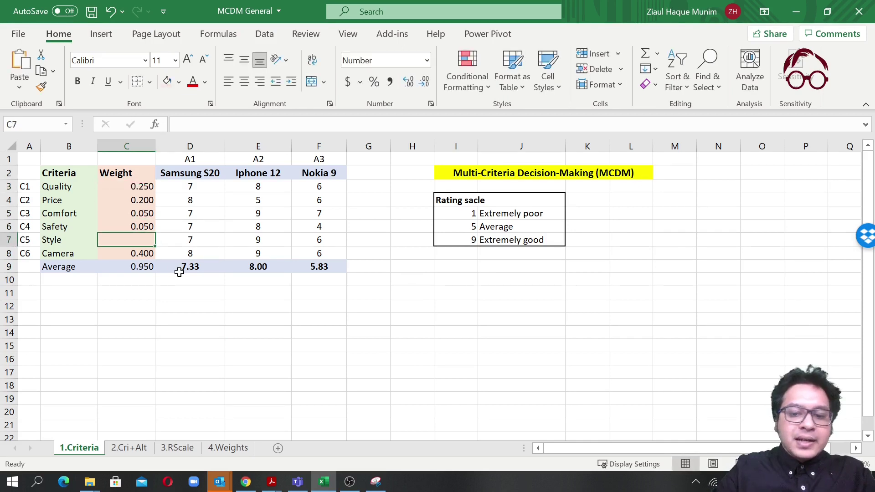
pyautogui.write('0.0')
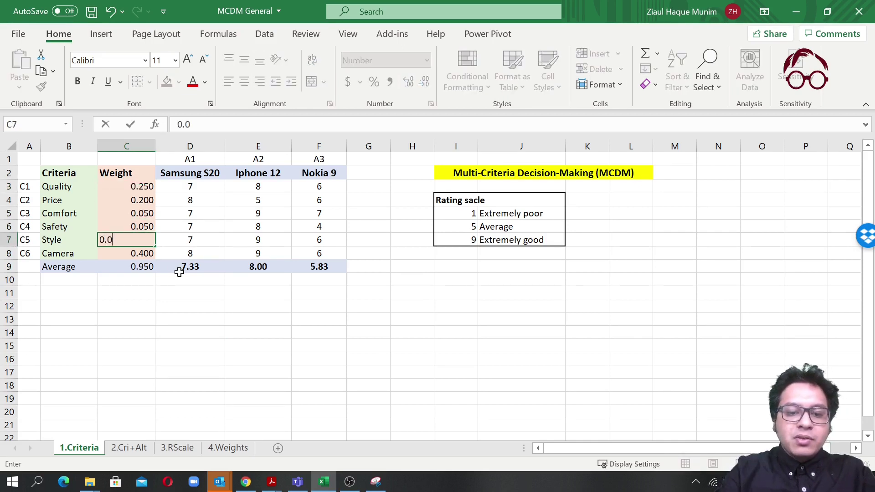
pyautogui.write('5')
pyautogui.press('Return')
pyautogui.press('Down')
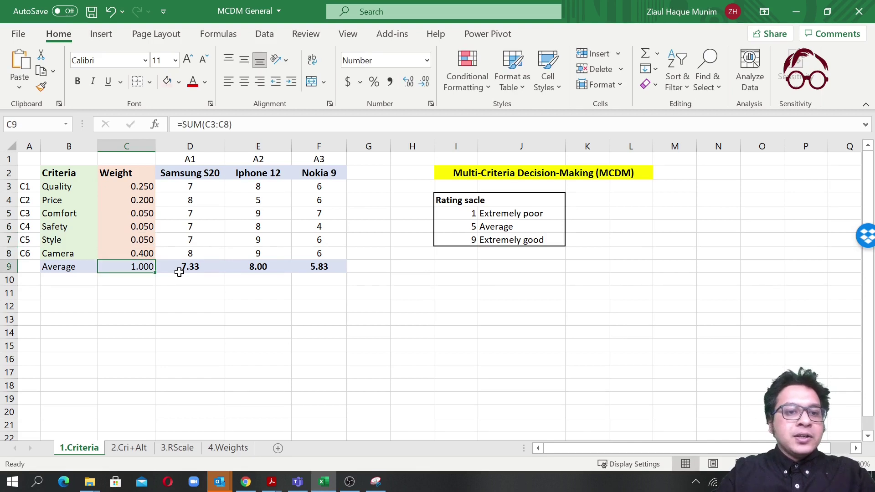
# Step: Review the criteria weights in C3 to C8 and their total in C9
pyautogui.press('Up')
pyautogui.press('Up')
pyautogui.press('Up')
pyautogui.press('Up')
pyautogui.press('Up')
pyautogui.press('Up')
pyautogui.hotkey('ctrl', 'Down')
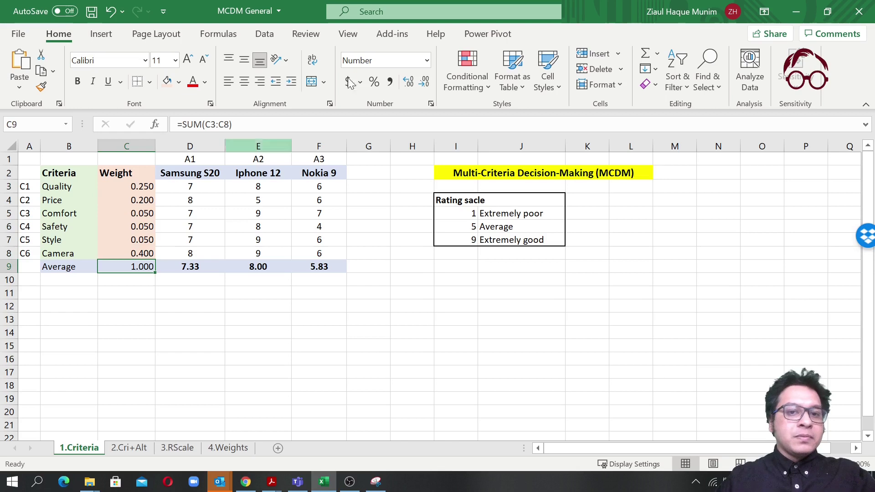
pyautogui.click(371, 228)
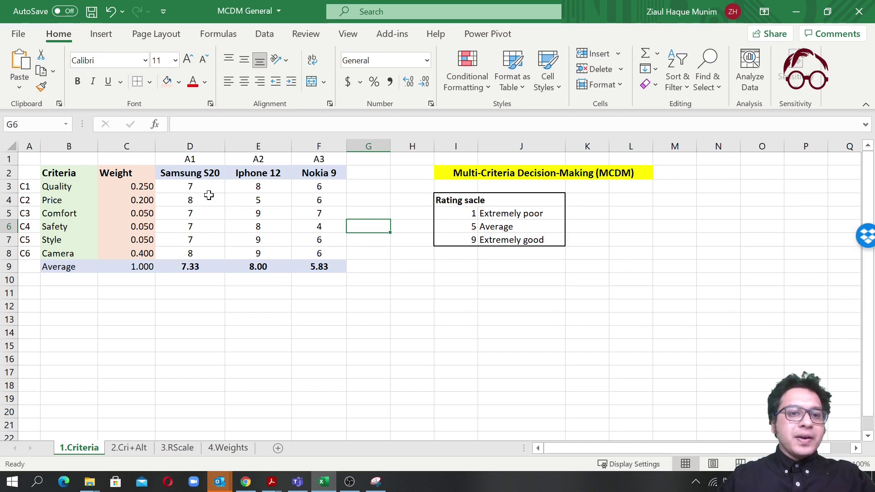
pyautogui.click(185, 176)
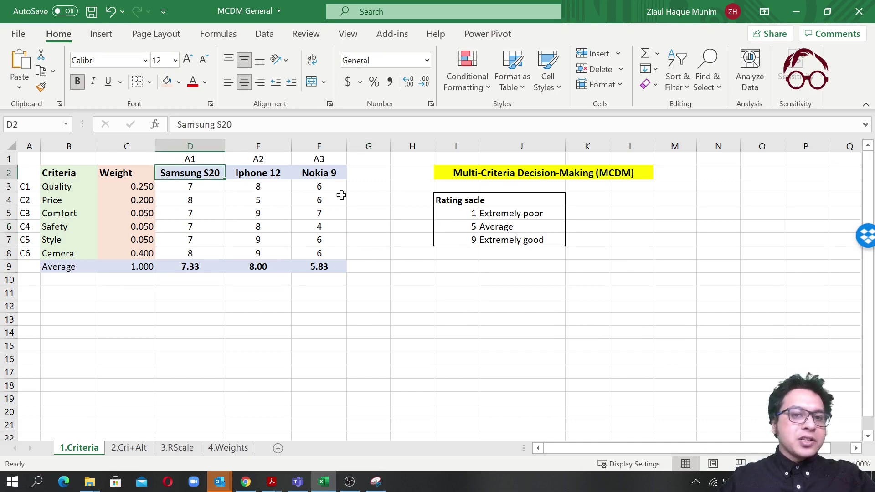
# Step: Insert a new column at H between the phone ratings and the Multi-Criteria Decision-Making title
pyautogui.click(397, 145)
pyautogui.rightClick(397, 145)
pyautogui.click(447, 261)
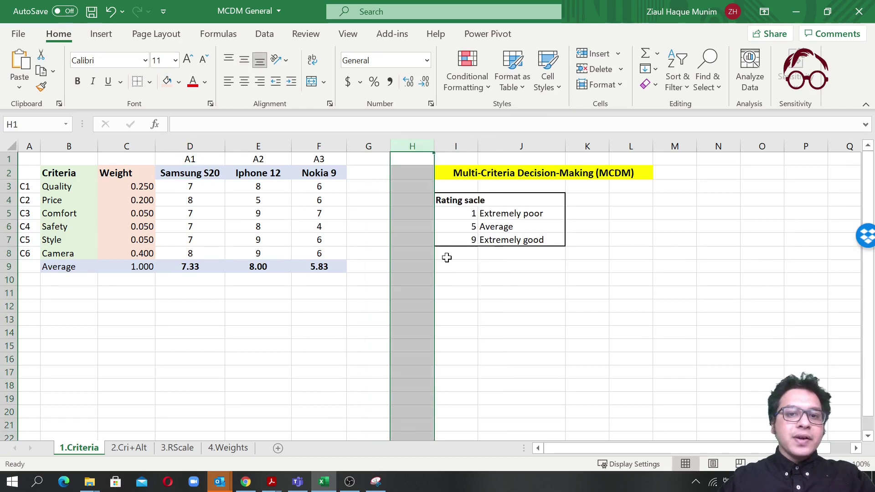
pyautogui.click(356, 168)
# Step: Copy the phone headings in D1:F2 and paste them starting at G1
pyautogui.moveTo(190, 157); pyautogui.dragTo(294, 172)
pyautogui.hotkey('ctrl', 'c')
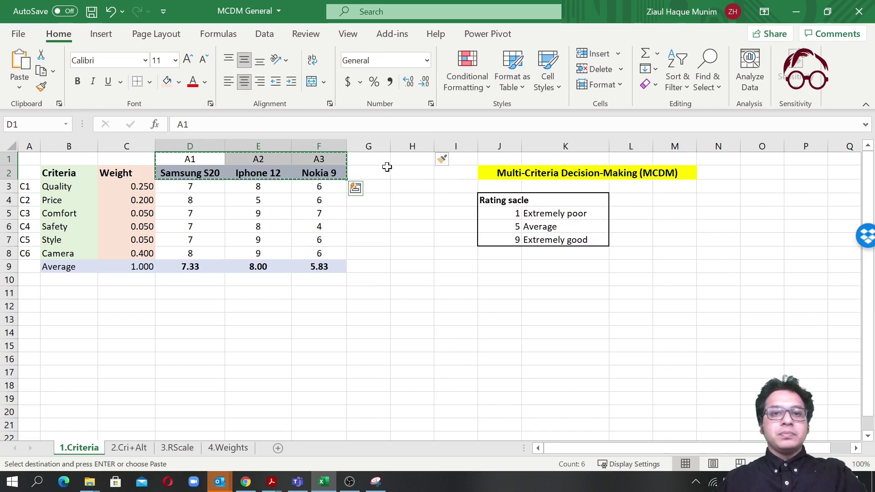
pyautogui.rightClick(369, 149)
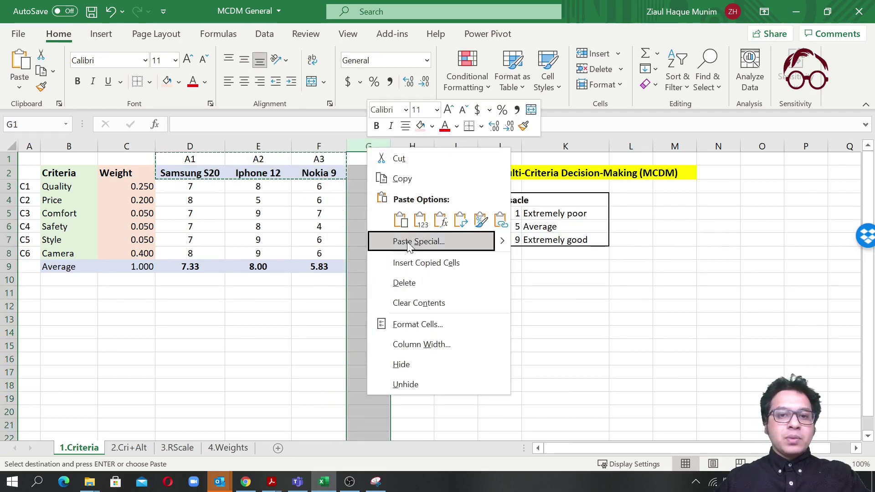
pyautogui.click(360, 142)
pyautogui.click(366, 160)
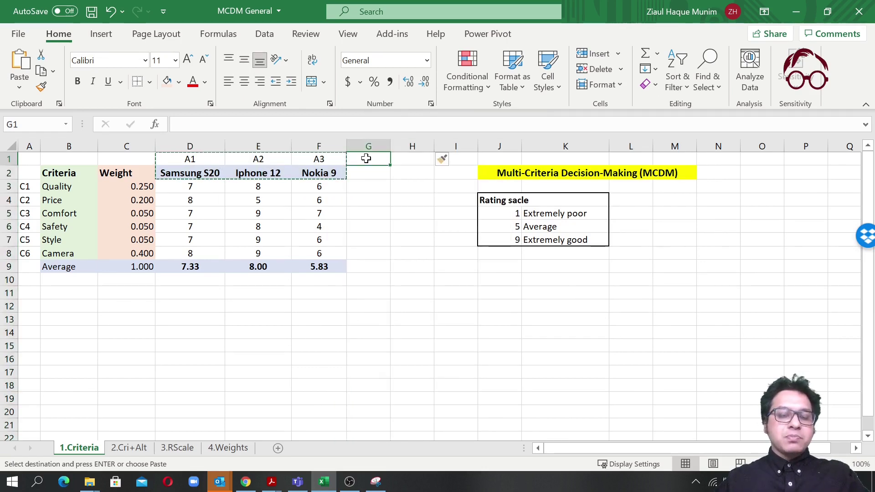
pyautogui.hotkey('ctrl', 'v')
# Step: Insert a blank column G before the copied phone headings and narrow it to a thin spacer
pyautogui.rightClick(369, 146)
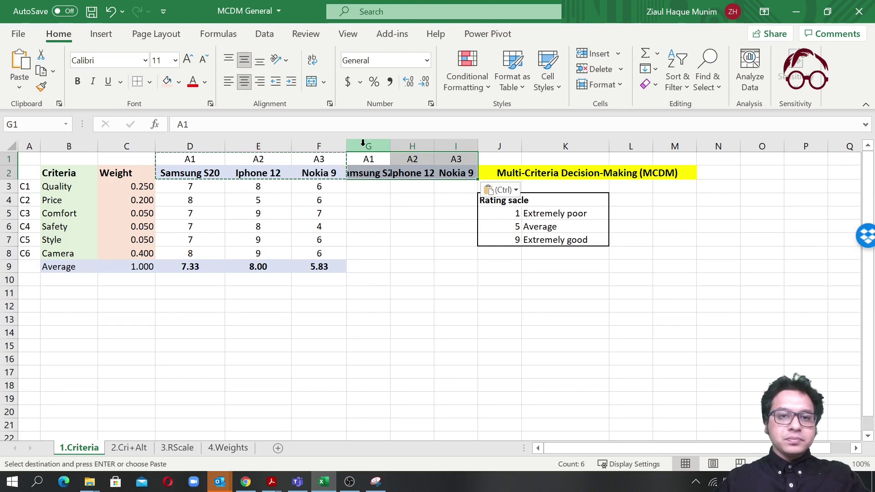
pyautogui.click(399, 261)
pyautogui.click(464, 345)
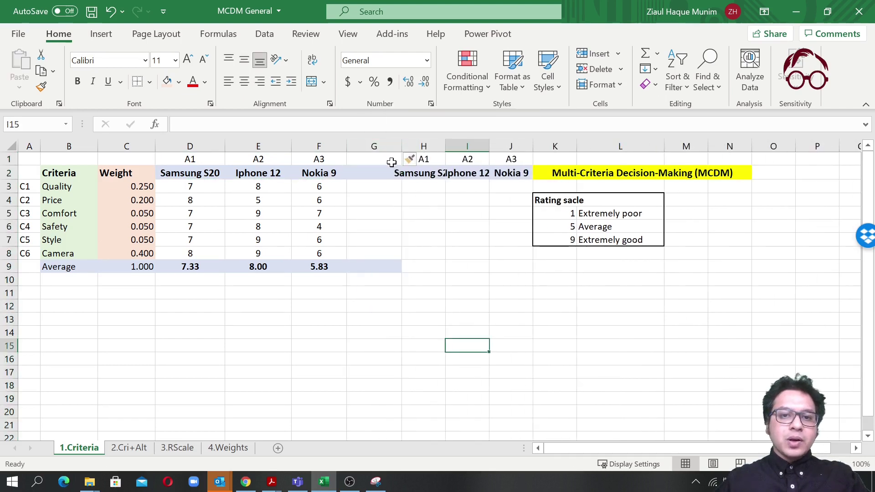
pyautogui.moveTo(400, 146); pyautogui.dragTo(358, 147)
# Step: Widen columns H, I and J so the copied phone names fit
pyautogui.moveTo(489, 146); pyautogui.dragTo(501, 146)
pyautogui.moveTo(446, 146); pyautogui.dragTo(461, 146)
pyautogui.moveTo(402, 146); pyautogui.dragTo(472, 175)
# Step: Fill the copied phone names in H2:J2 with light green
pyautogui.moveTo(492, 177); pyautogui.dragTo(492, 177)
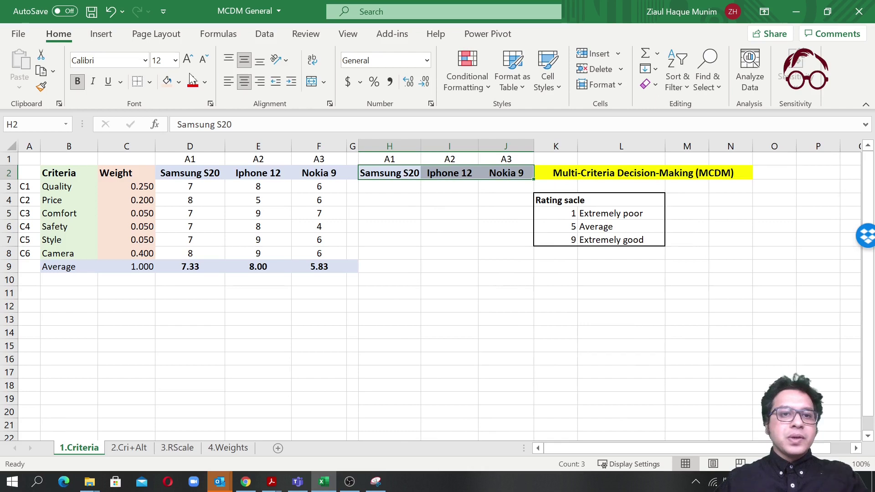
pyautogui.click(178, 83)
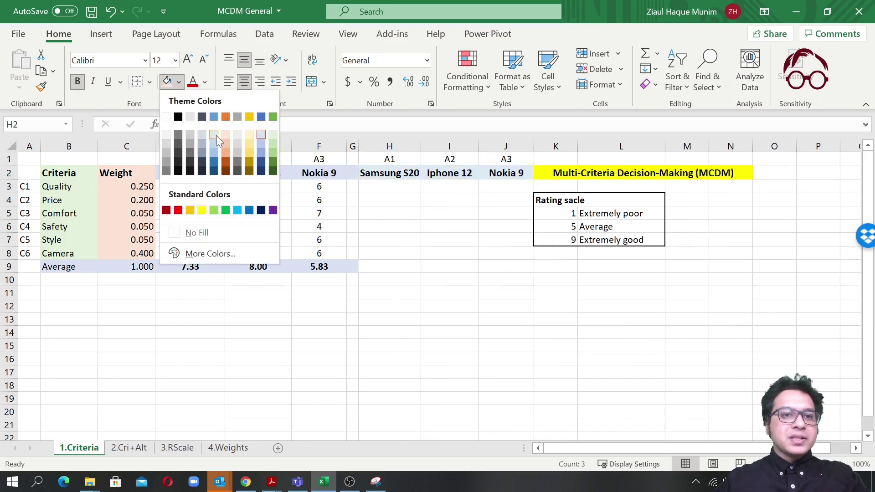
pyautogui.click(273, 134)
pyautogui.click(541, 308)
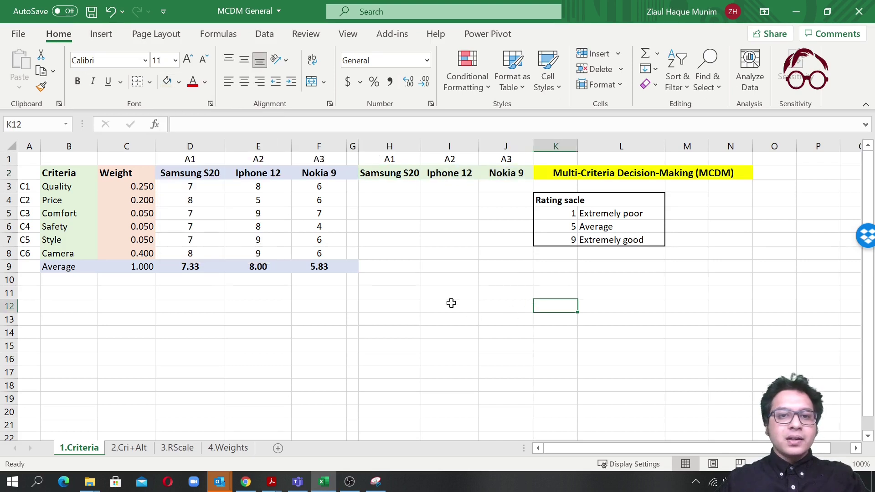
# Step: Enter =$C$3*D3 in H3 to weight the Samsung S20 Quality rating, keeping the weight reference absolute
pyautogui.click(376, 190)
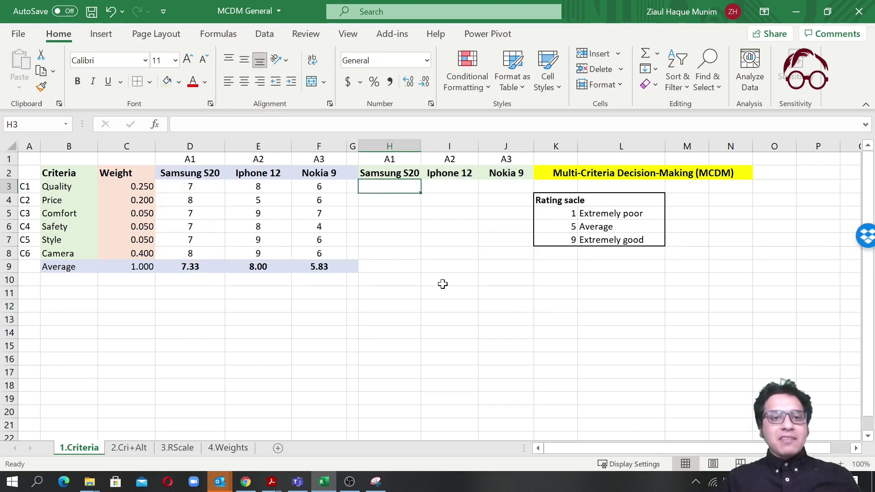
pyautogui.moveTo(200, 183); pyautogui.dragTo(326, 254)
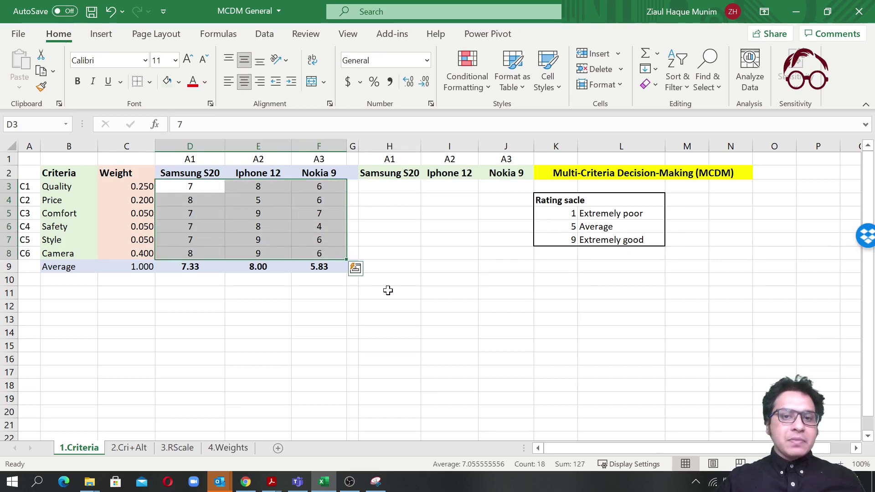
pyautogui.click(389, 306)
pyautogui.click(389, 186)
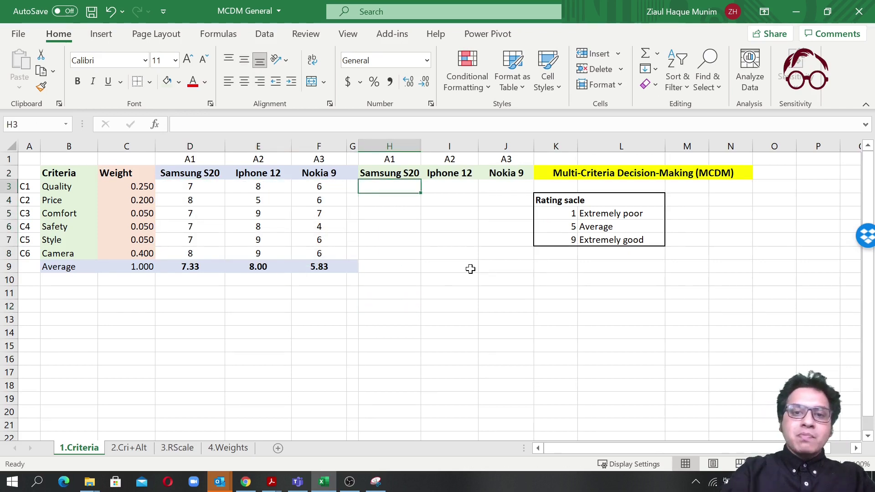
pyautogui.write('=')
pyautogui.press('Left')
pyautogui.press('Left')
pyautogui.press('Left')
pyautogui.press('Left')
pyautogui.press('Left')
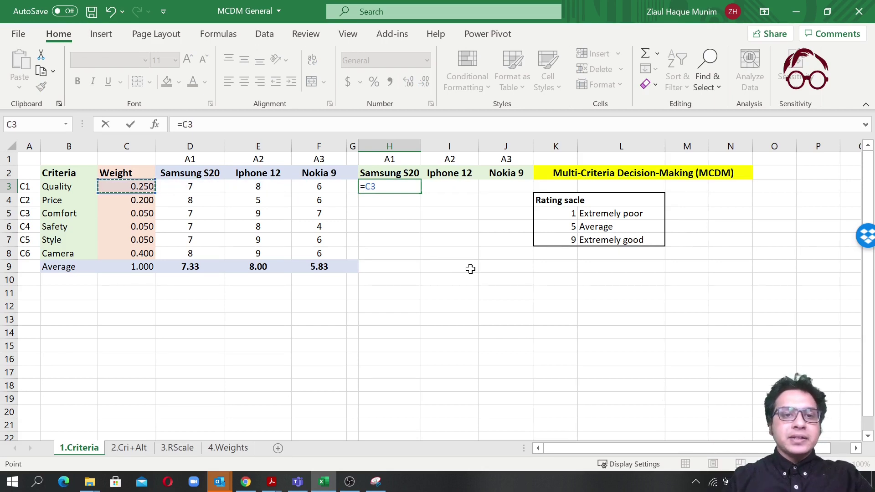
pyautogui.press('F4')
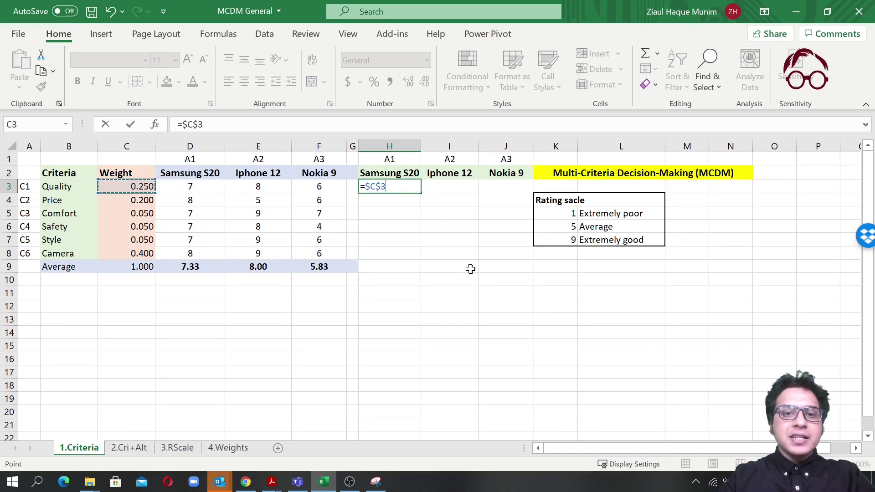
pyautogui.write('*')
pyautogui.press('Left')
pyautogui.press('Left')
pyautogui.press('Left')
pyautogui.press('Left')
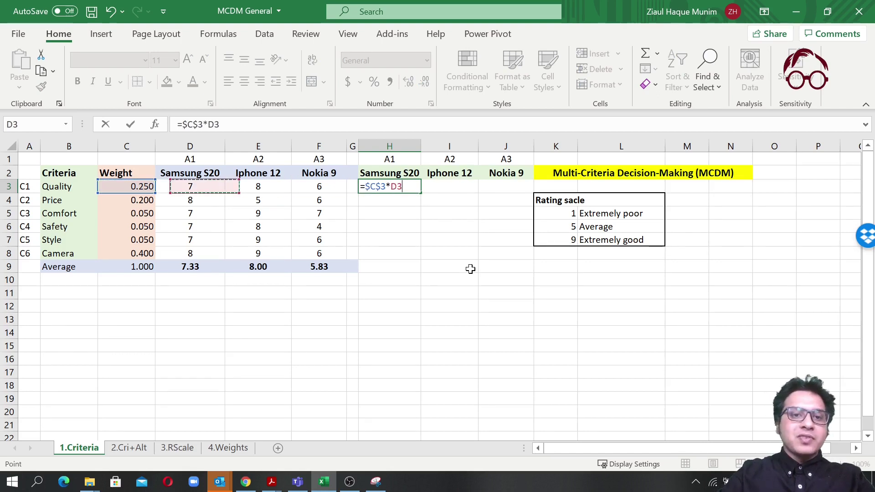
pyautogui.press('Return')
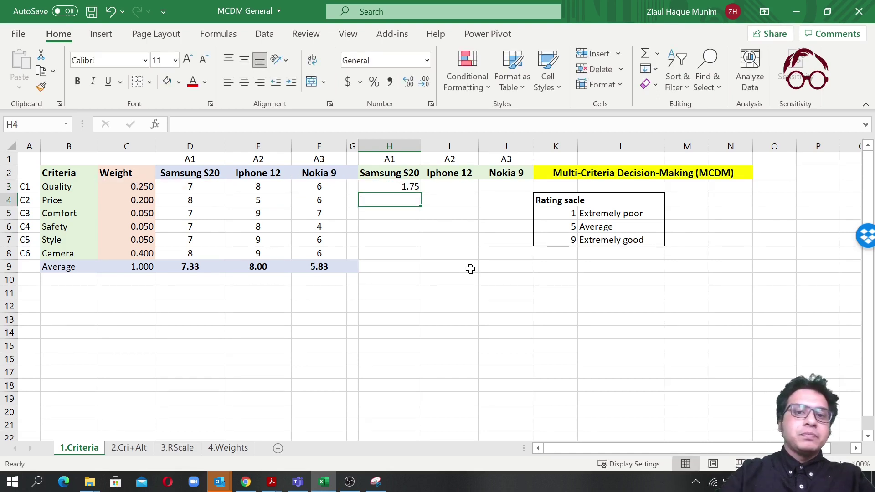
# Step: Fill the weighted Quality formula from H3 across to J3 for the Iphone 12 and Nokia 9
pyautogui.click(388, 185)
pyautogui.moveTo(420, 193); pyautogui.dragTo(522, 194)
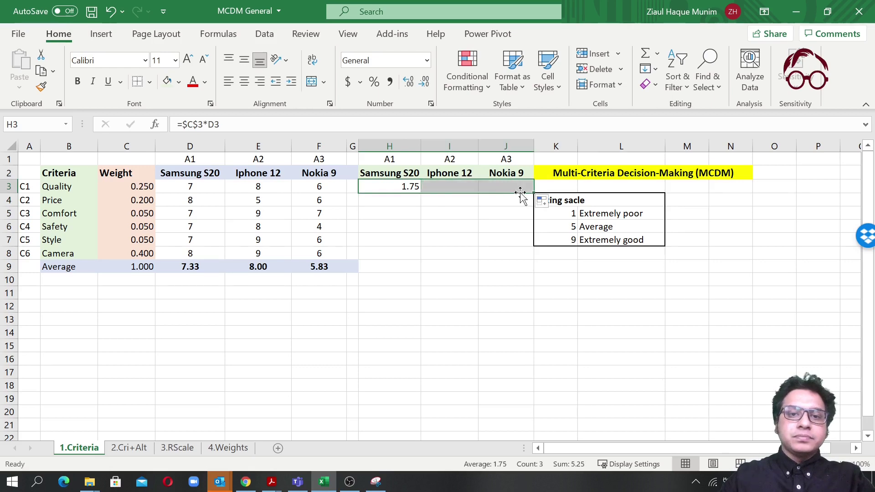
pyautogui.click(397, 201)
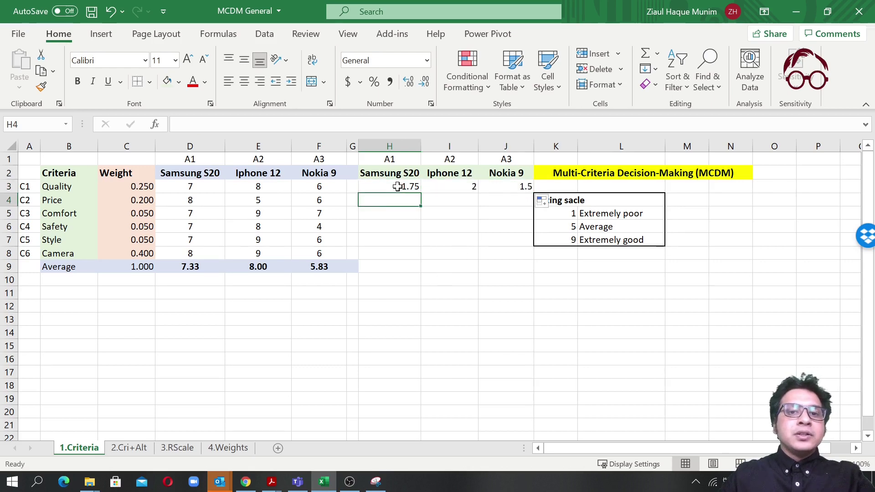
pyautogui.click(398, 186)
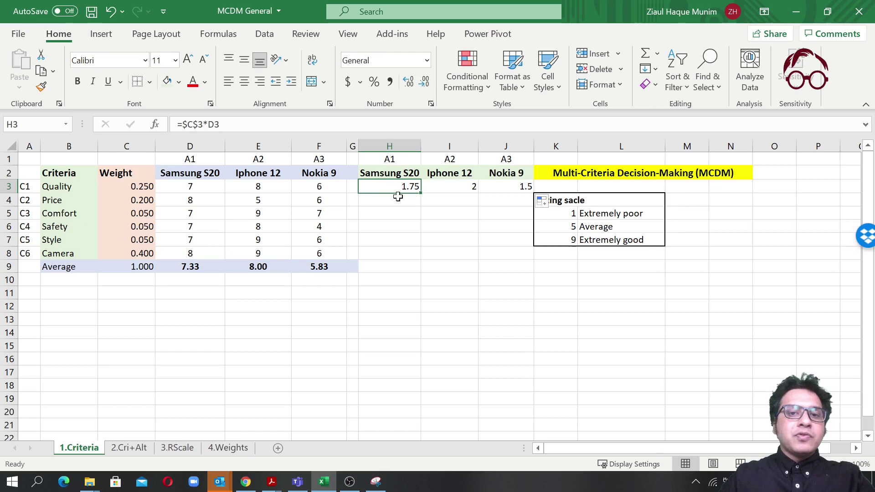
# Step: Enter =$C$4*D4 in H4 to weight the Samsung S20 Price rating
pyautogui.click(398, 197)
pyautogui.write('=')
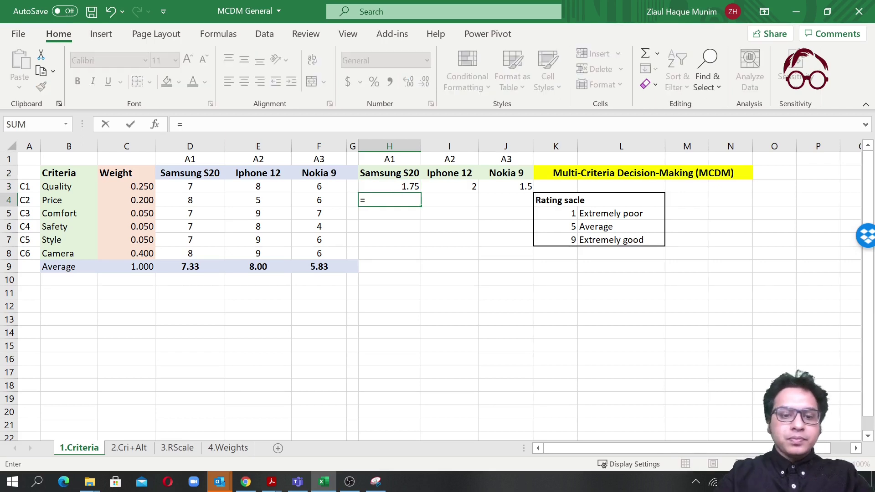
pyautogui.click(144, 199)
pyautogui.press('F4')
pyautogui.write('*')
pyautogui.click(174, 199)
pyautogui.press('Return')
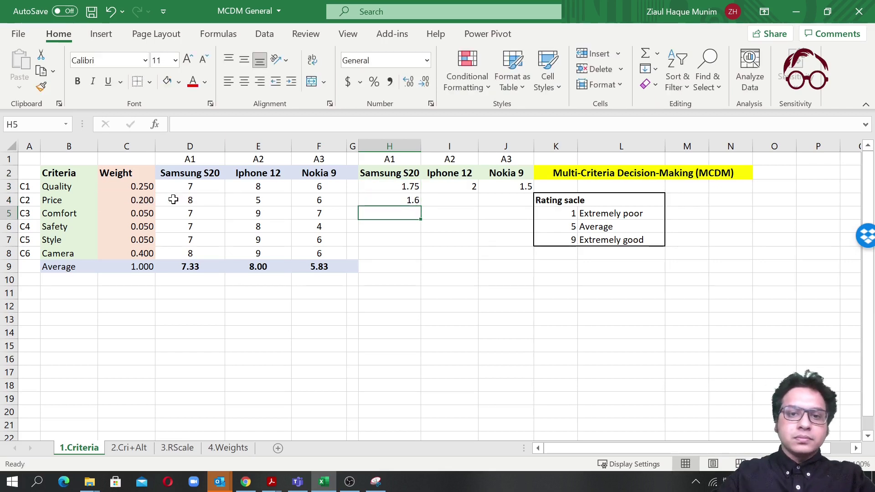
# Step: Enter =$C$5*D5 in H5 to weight the Samsung S20 Comfort rating
pyautogui.write('=C5')
pyautogui.press('F4')
pyautogui.write('*D5')
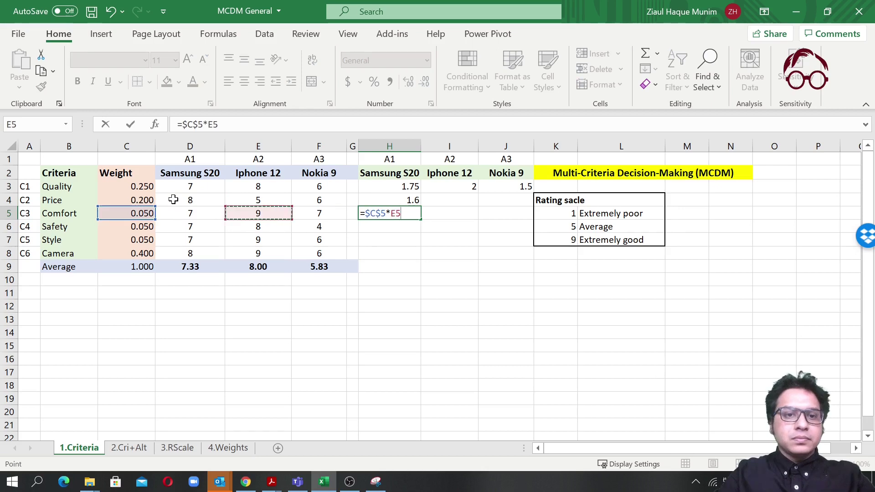
pyautogui.press('Return')
# Step: Calculate the Samsung S20 weighted Safety score in H6 by multiplying an absolute reference to C6 by D6
pyautogui.write('=C6*')
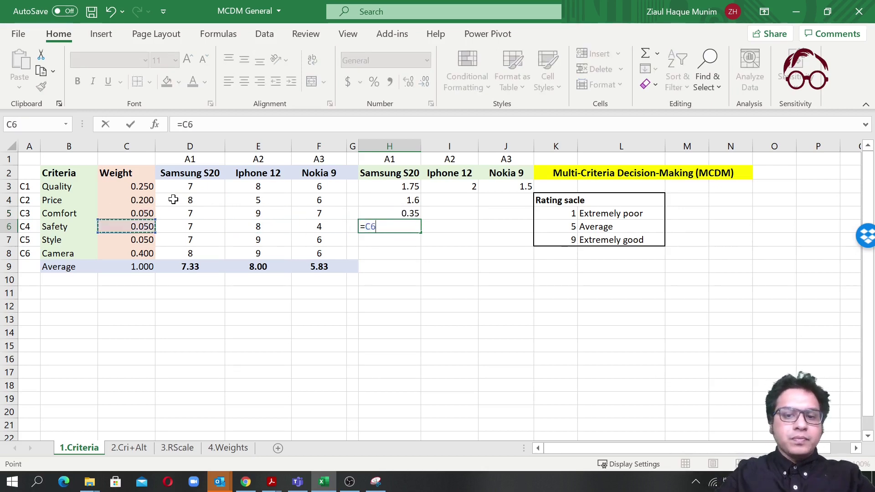
pyautogui.press('Left')
pyautogui.press('Right')
pyautogui.press('Left')
pyautogui.press('Left')
pyautogui.press('Left')
pyautogui.press('Left')
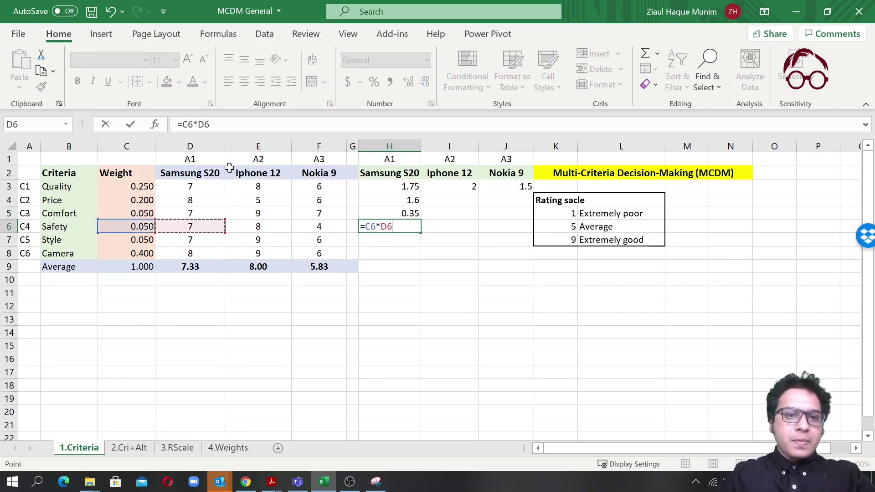
pyautogui.press('Return')
# Step: Calculate the Samsung S20 weighted Style score in H7 by multiplying an absolute reference to C7 by D7
pyautogui.write('=')
pyautogui.press('Left')
pyautogui.press('Left')
pyautogui.press('Left')
pyautogui.press('Left')
pyautogui.press('Left')
pyautogui.press('F4')
pyautogui.write('*')
pyautogui.press('Left')
pyautogui.press('Left')
pyautogui.press('Left')
pyautogui.press('Left')
pyautogui.press('Return')
# Step: Calculate the Samsung S20 weighted Camera score in H8 by multiplying an absolute reference to C8 by D8
pyautogui.write('=')
pyautogui.press('Left')
pyautogui.press('Left')
pyautogui.press('Left')
pyautogui.press('Left')
pyautogui.press('Left')
pyautogui.press('F4')
pyautogui.write('*')
pyautogui.press('Left')
pyautogui.press('Left')
pyautogui.press('Left')
pyautogui.press('Left')
pyautogui.press('Return')
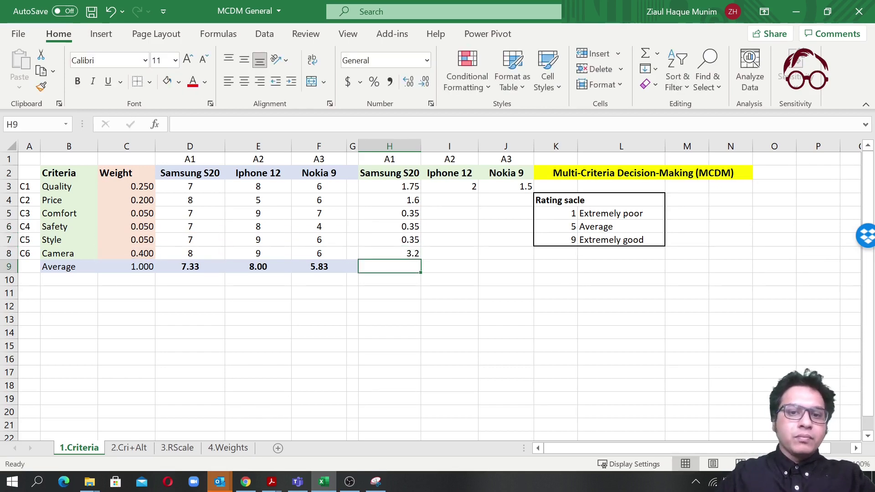
# Step: Fill the weighted score formulas in H4:H8 across to column J for the Iphone 12 and Nokia 9
pyautogui.click(411, 184)
pyautogui.moveTo(412, 184); pyautogui.dragTo(412, 253)
pyautogui.moveTo(410, 200); pyautogui.dragTo(529, 256)
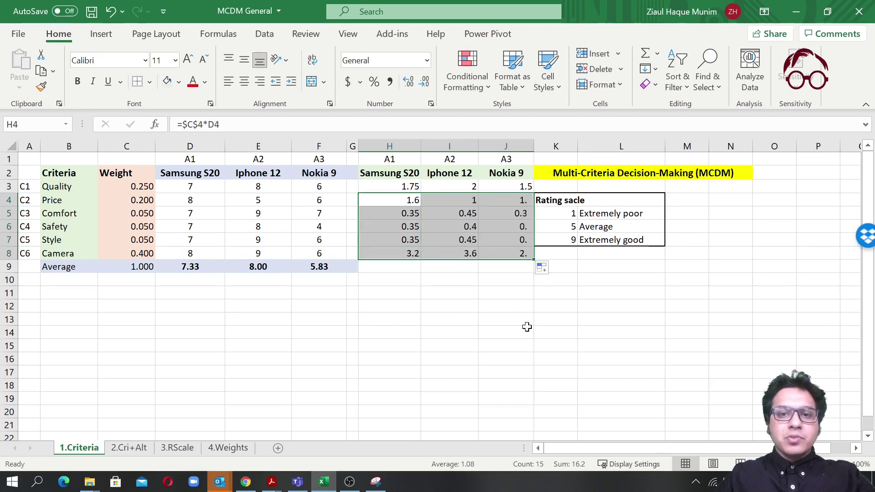
pyautogui.click(525, 331)
# Step: Show the weighted scores in H3:J8 with three decimal places
pyautogui.moveTo(411, 187); pyautogui.dragTo(490, 255)
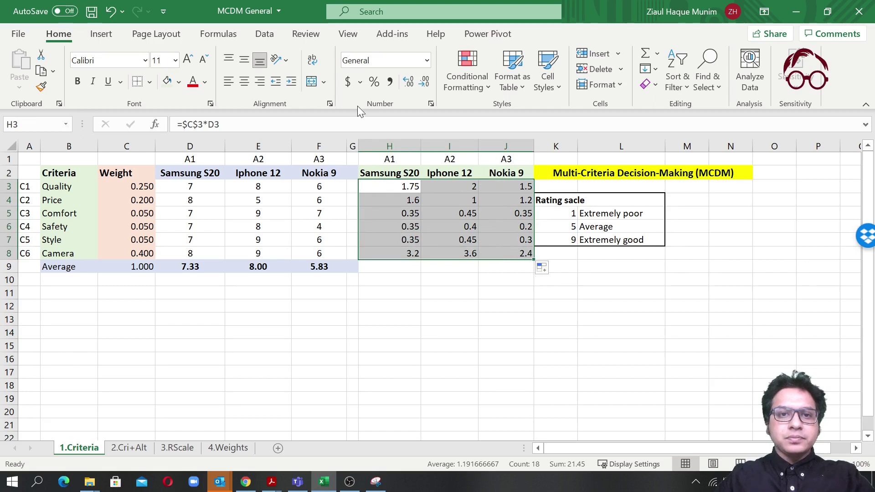
pyautogui.click(407, 81)
pyautogui.click(500, 346)
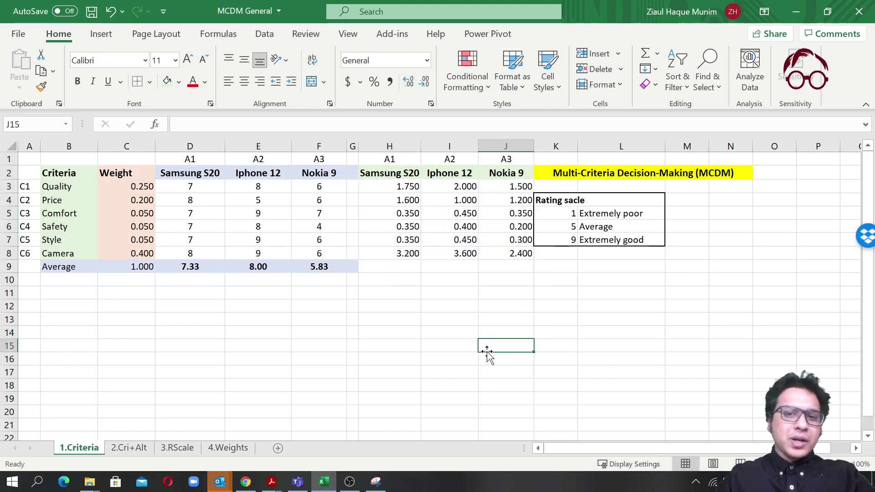
# Step: Check the cell references in the Nokia 9 weighted score formulas in J4:J8 without changing them
pyautogui.doubleClick(523, 255)
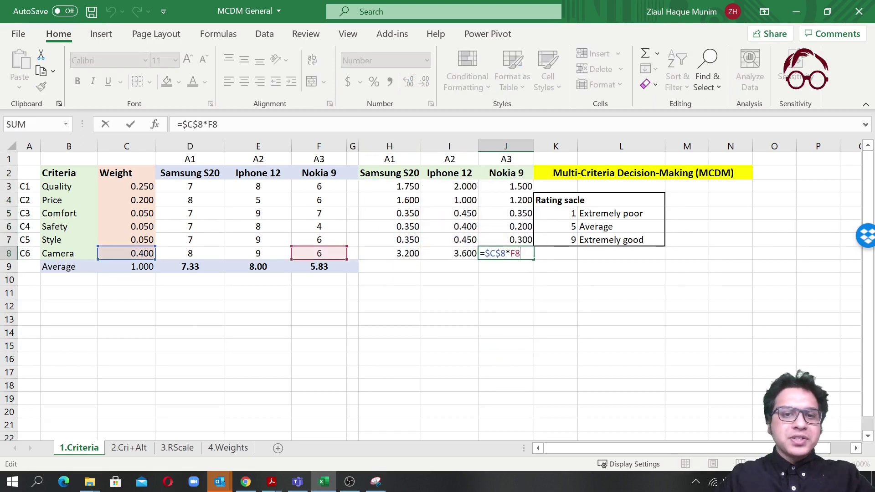
pyautogui.press('Escape')
pyautogui.doubleClick(520, 202)
pyautogui.press('Escape')
pyautogui.doubleClick(520, 214)
pyautogui.press('Escape')
pyautogui.doubleClick(519, 226)
pyautogui.press('Escape')
pyautogui.doubleClick(520, 240)
pyautogui.press('Escape')
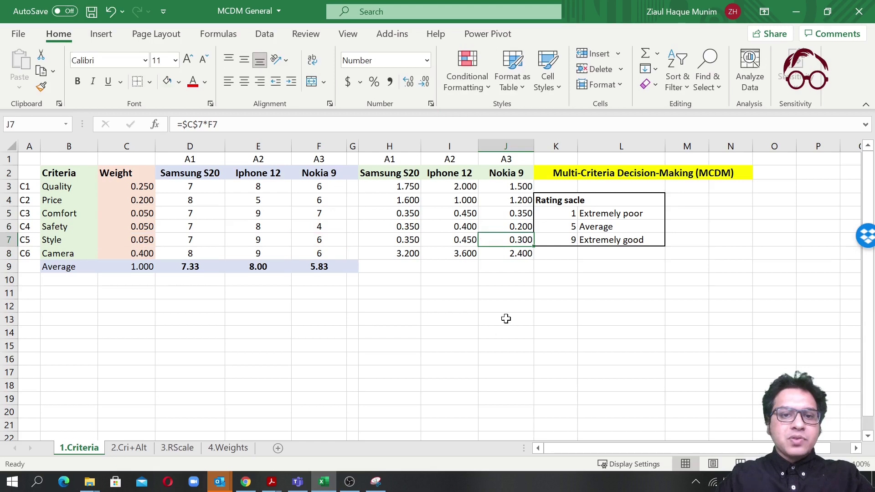
# Step: Average each phone's weighted scores in H9:J9, starting with =AVERAGE(H3:H8), and fill those cells with light green
pyautogui.click(399, 269)
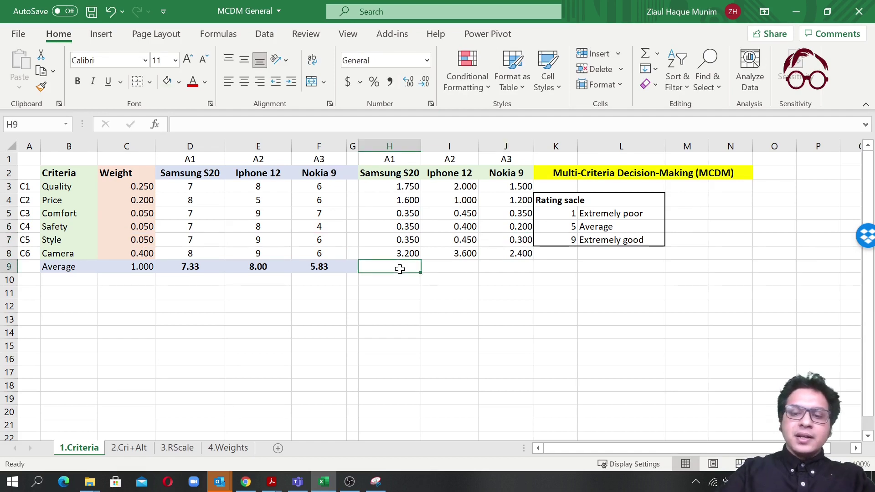
pyautogui.write('=av')
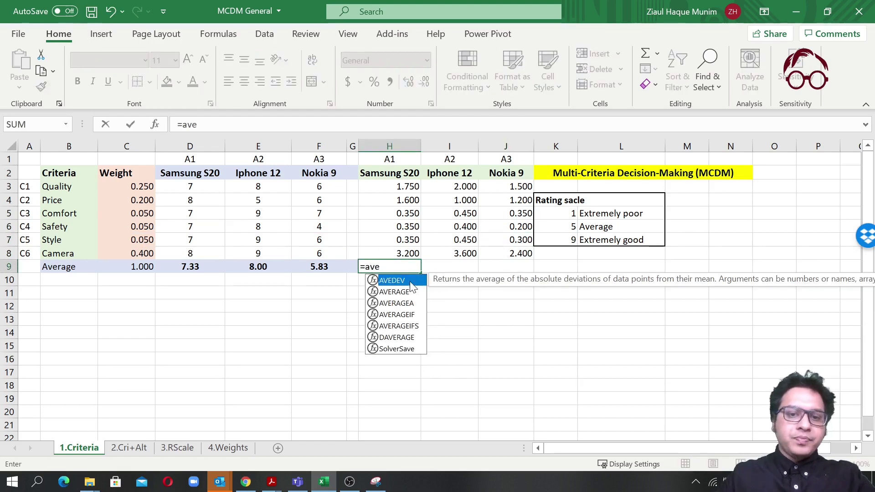
pyautogui.write('e')
pyautogui.doubleClick(411, 291)
pyautogui.moveTo(408, 186); pyautogui.dragTo(532, 274)
pyautogui.hotkey('ctrl', 'Return')
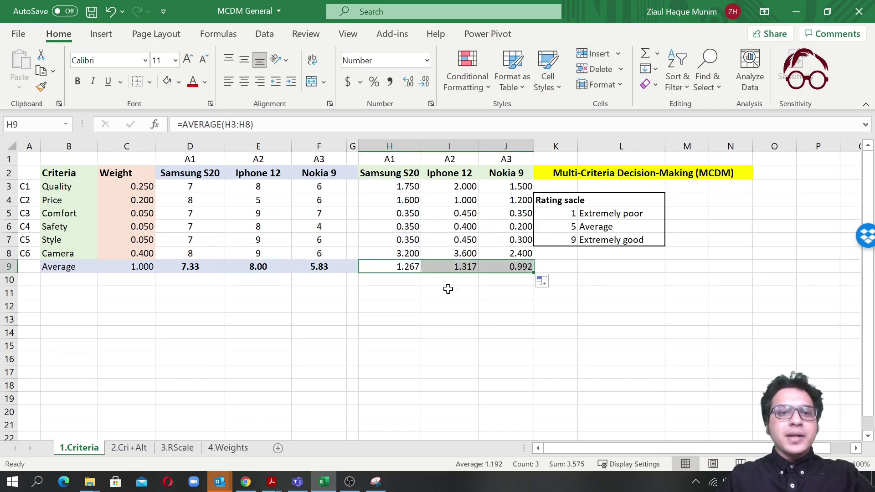
pyautogui.click(168, 82)
pyautogui.moveTo(500, 345); pyautogui.dragTo(503, 352)
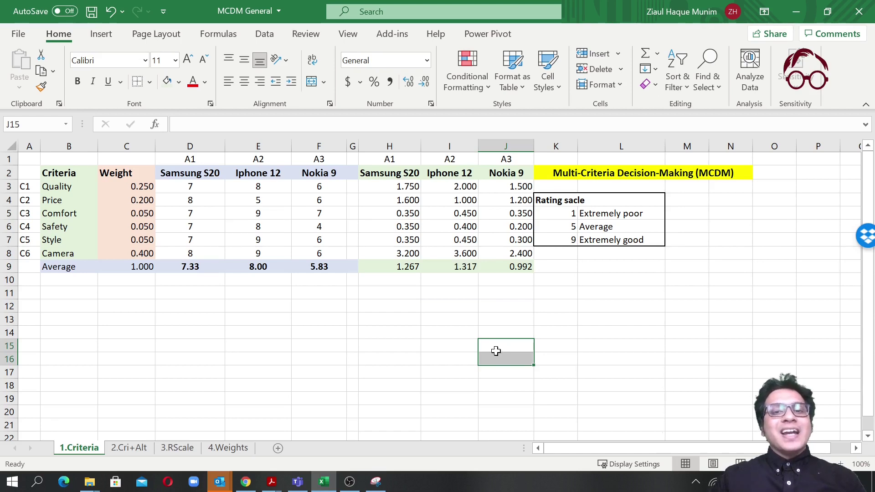
pyautogui.click(465, 270)
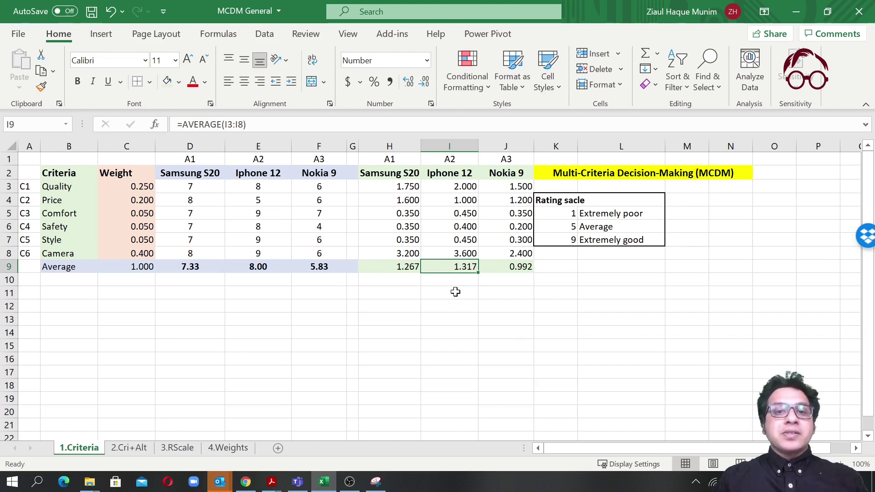
pyautogui.click(454, 309)
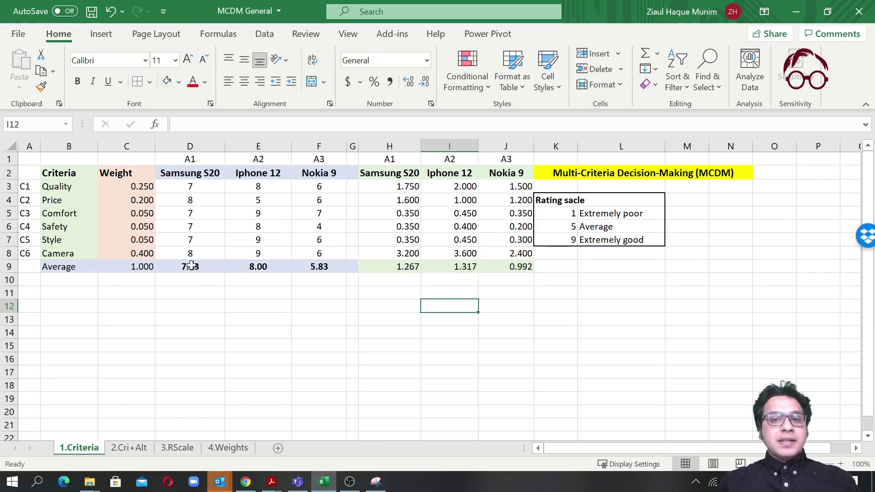
pyautogui.moveTo(191, 265); pyautogui.dragTo(292, 270)
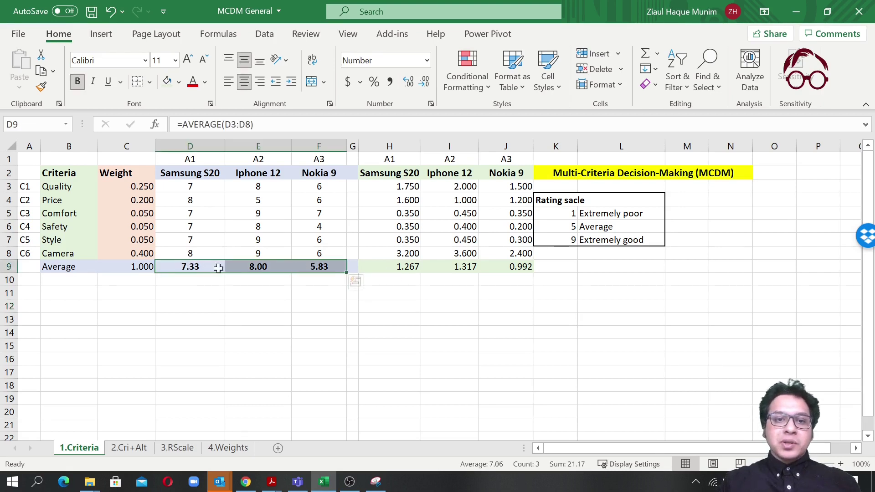
pyautogui.moveTo(401, 269); pyautogui.dragTo(492, 267)
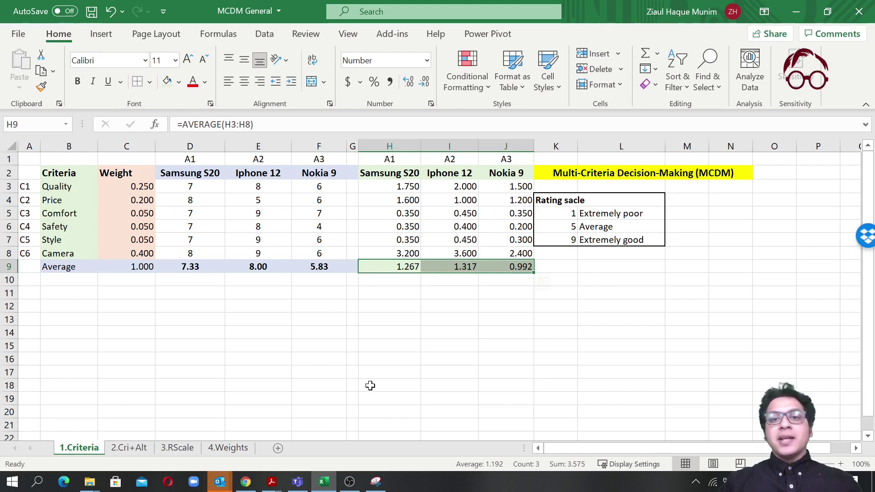
# Step: Change the criteria weights to 0.4 for Price in C4 and 0.2 for Camera in C8
pyautogui.click(147, 200)
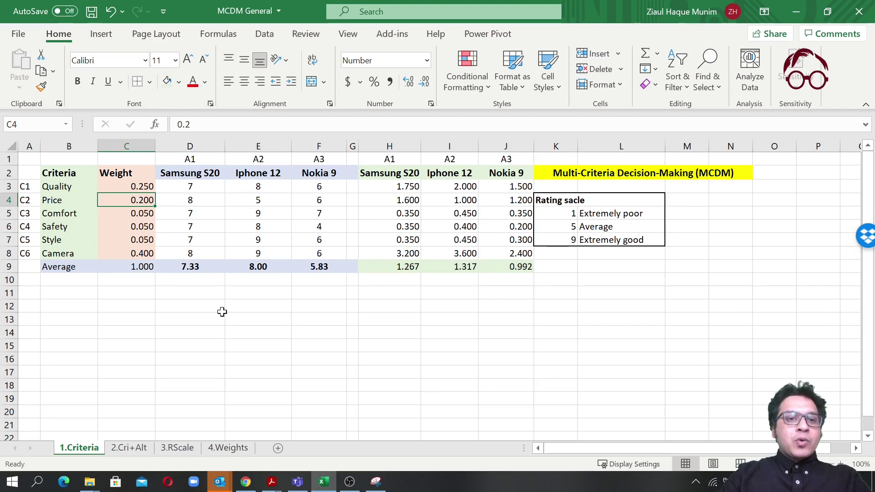
pyautogui.write('0.4')
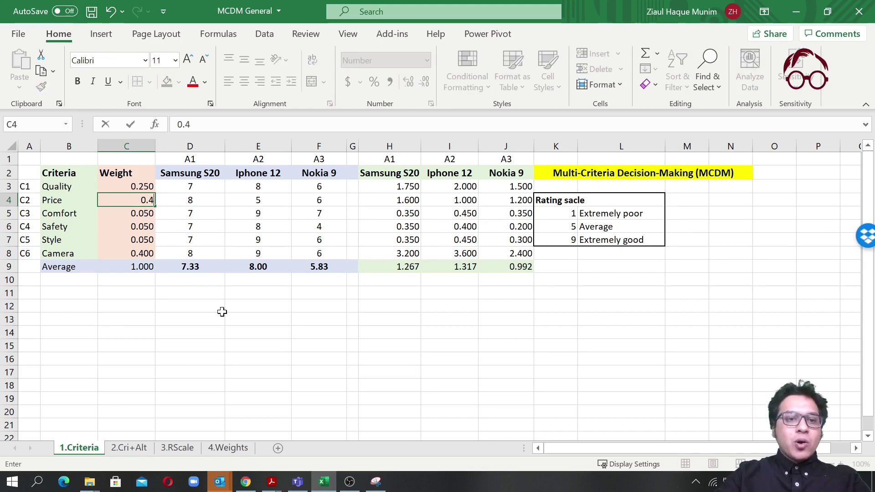
pyautogui.press('Return')
pyautogui.press('Return')
pyautogui.press('Return')
pyautogui.press('Return')
pyautogui.write('0.2')
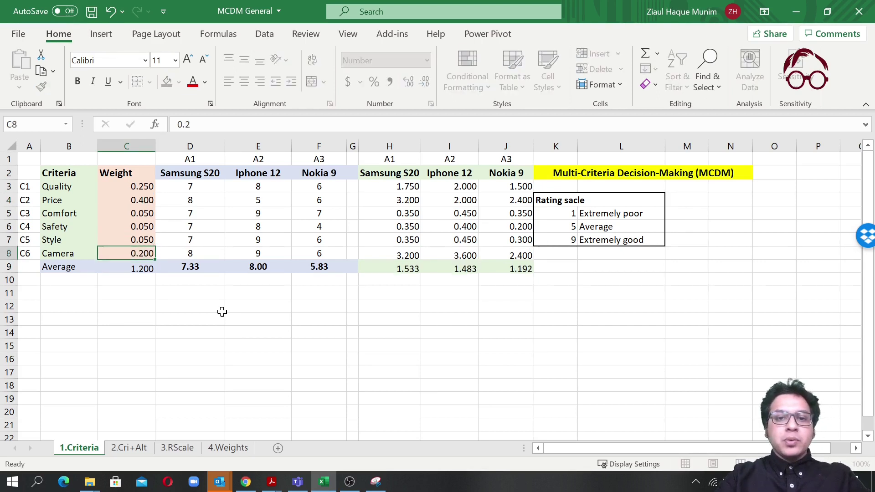
pyautogui.press('Return')
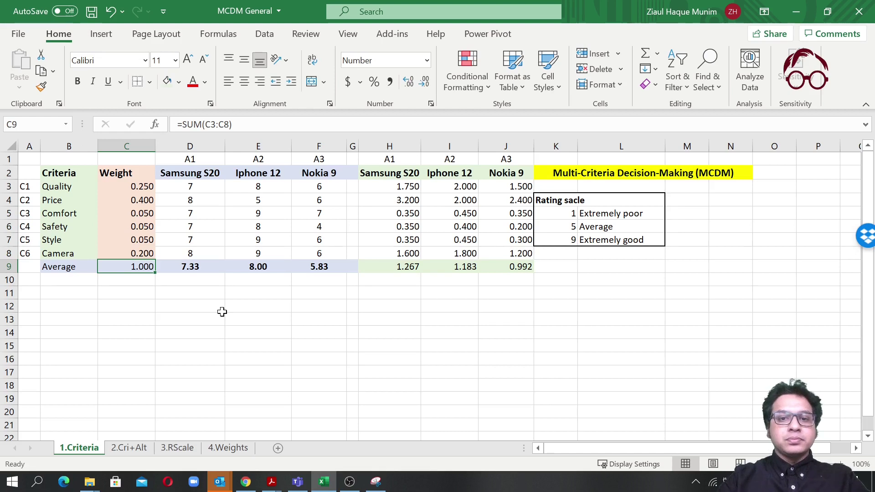
pyautogui.click(136, 201)
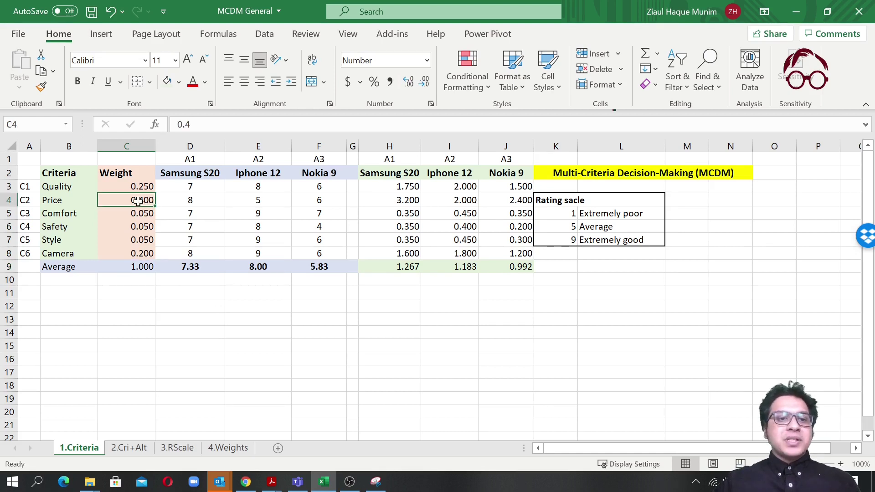
pyautogui.click(133, 254)
pyautogui.click(401, 268)
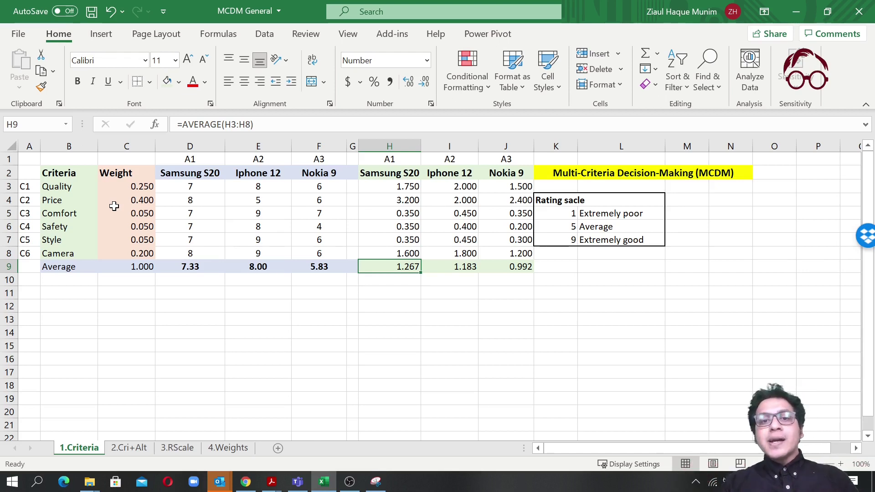
pyautogui.click(318, 332)
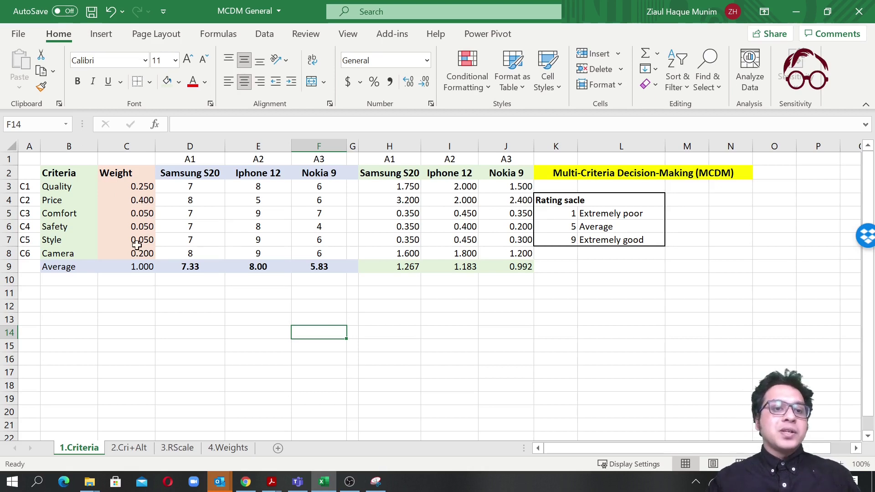
pyautogui.moveTo(69, 188); pyautogui.dragTo(72, 202)
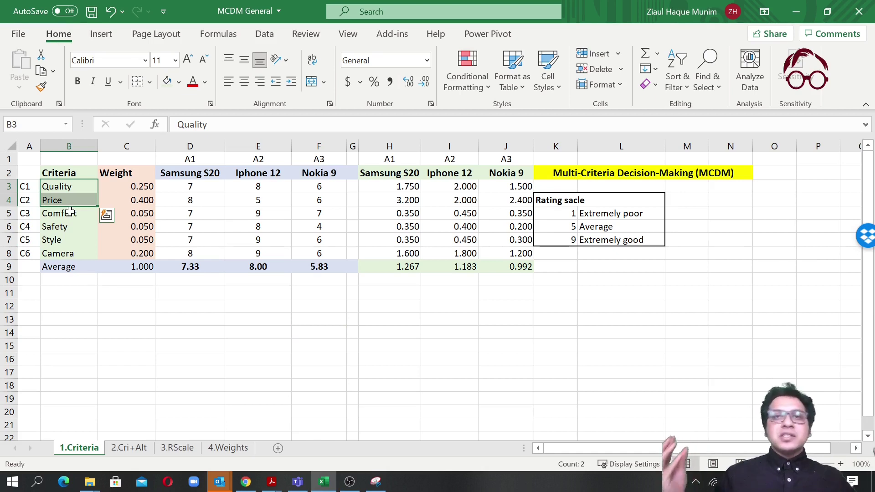
pyautogui.moveTo(72, 199); pyautogui.dragTo(73, 213)
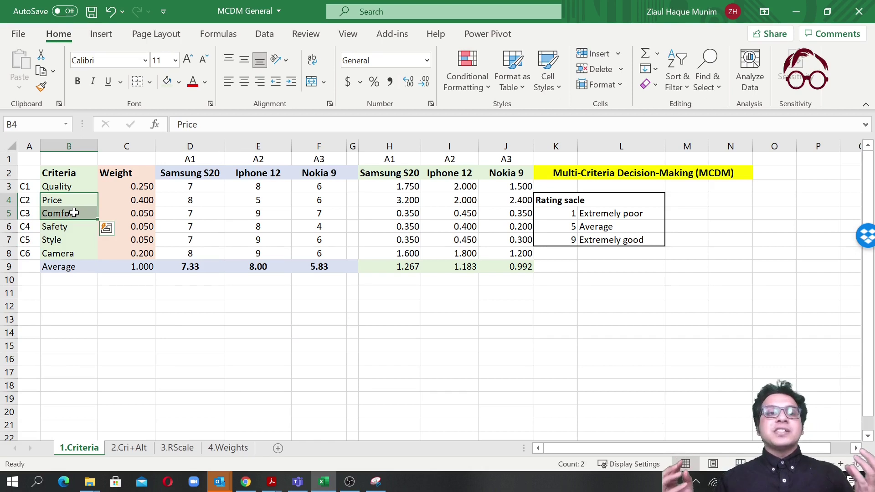